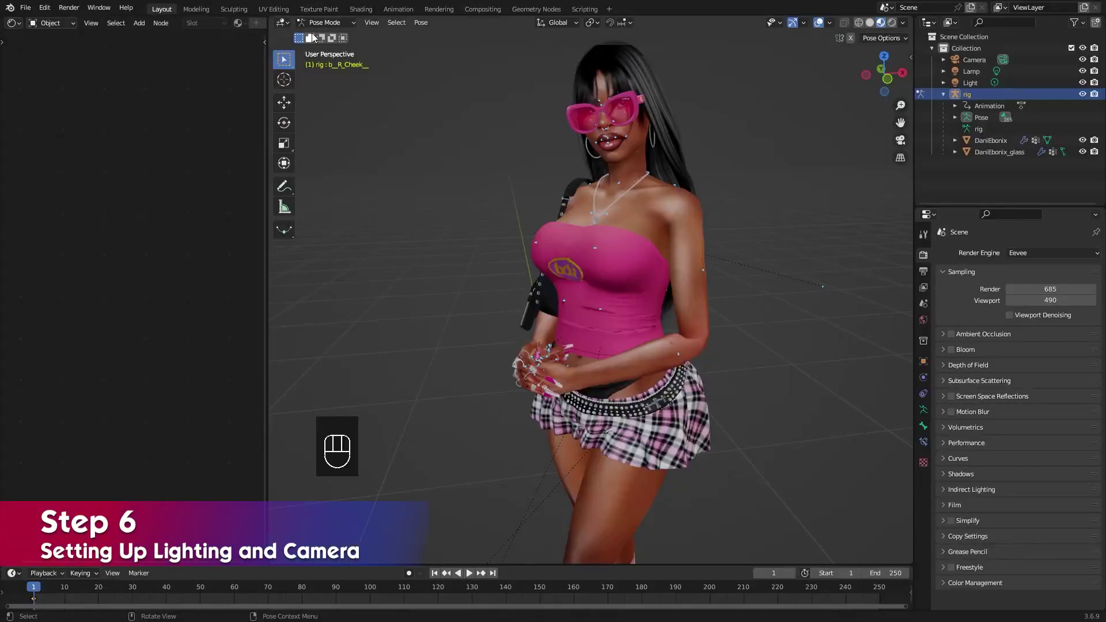
- Switch the rig from Pose Mode to Object Mode, set the viewport shading to Rendered, and deselect the rig
left_click(322, 23)
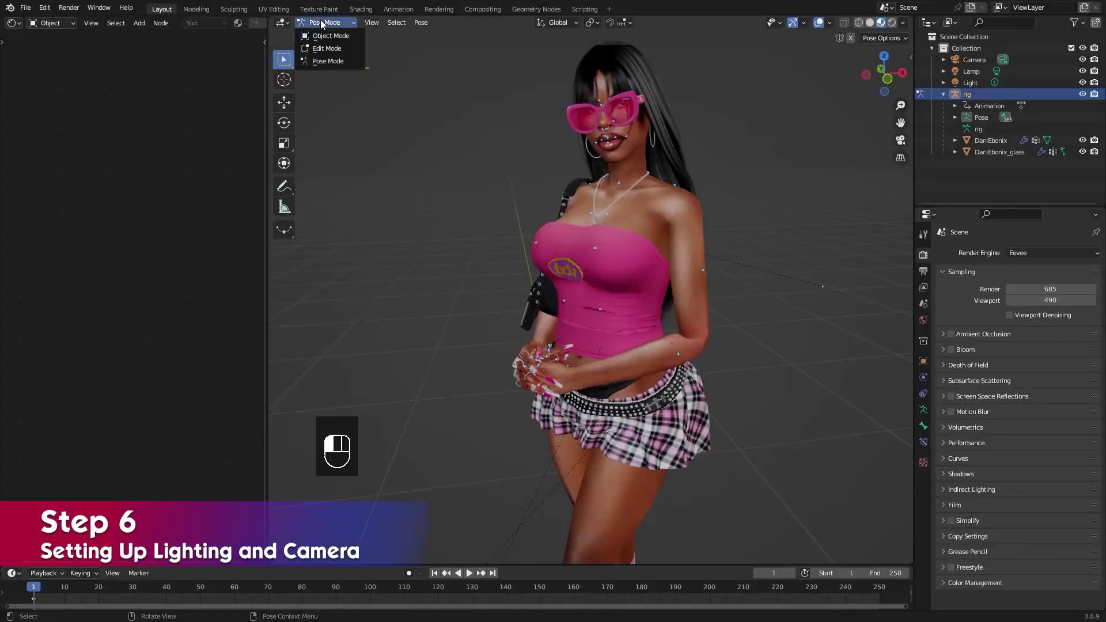
left_click(323, 36)
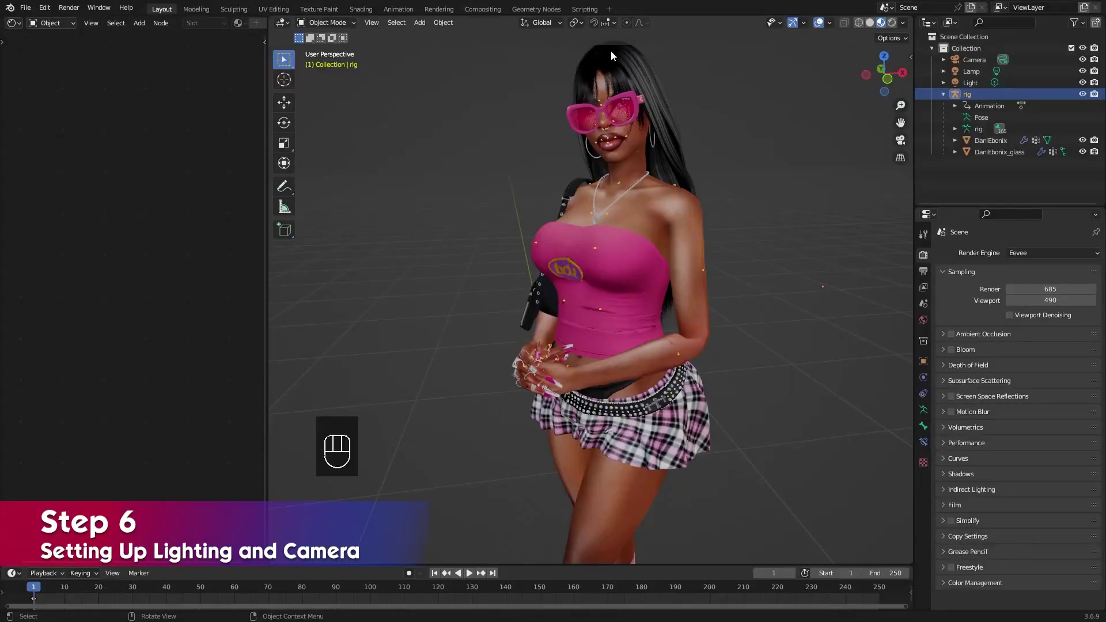
left_click(896, 25)
left_click(689, 257)
scroll(464, 372, "down", 1)
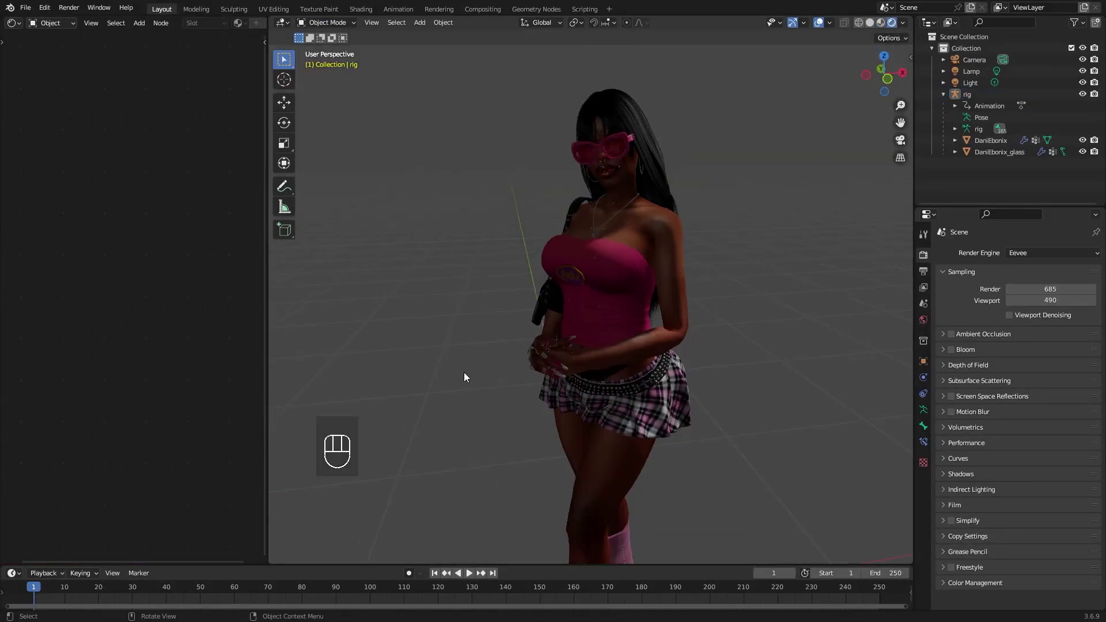
mouse_move(507, 362)
middle_mouse_down()
mouse_move(507, 384)
mouse_move(529, 385)
middle_mouse_up()
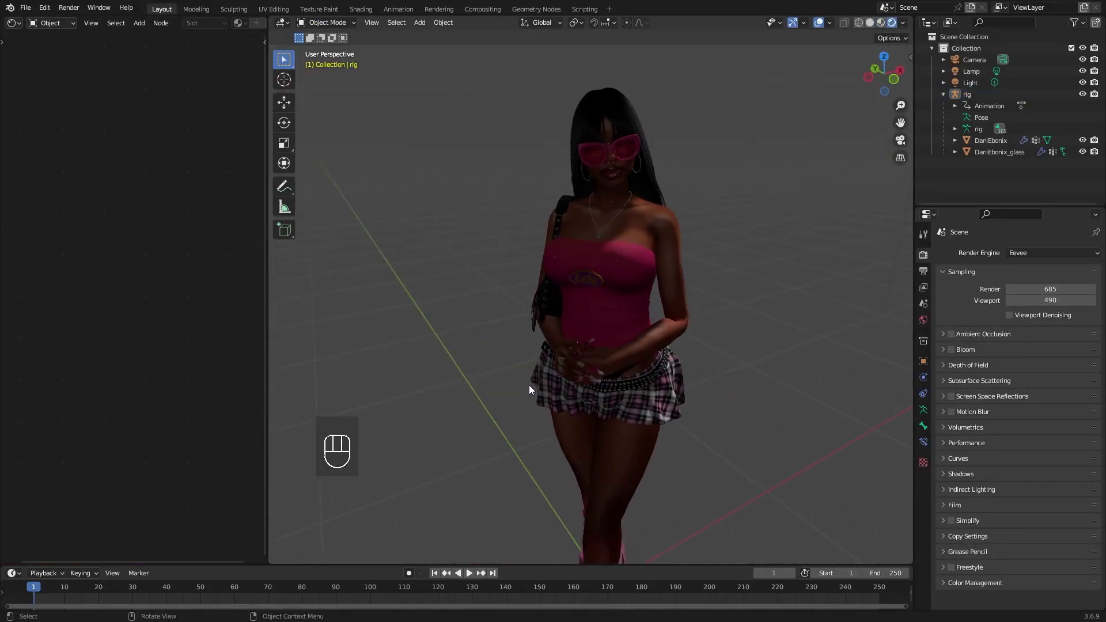
- Add a Sun light to the scene
key("shift+a")
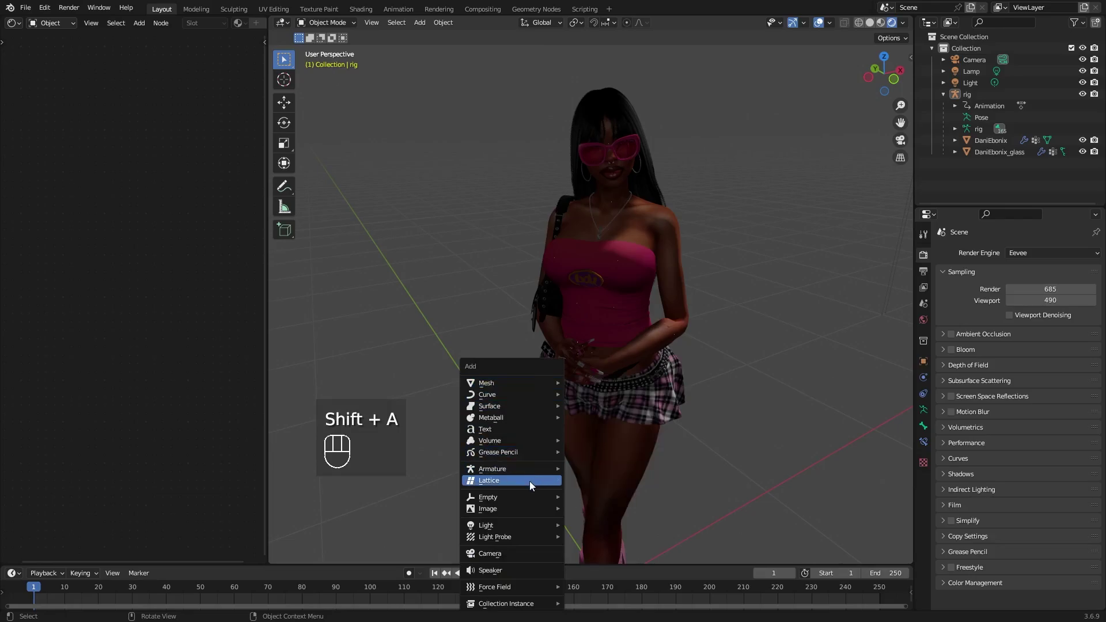
mouse_move(525, 526)
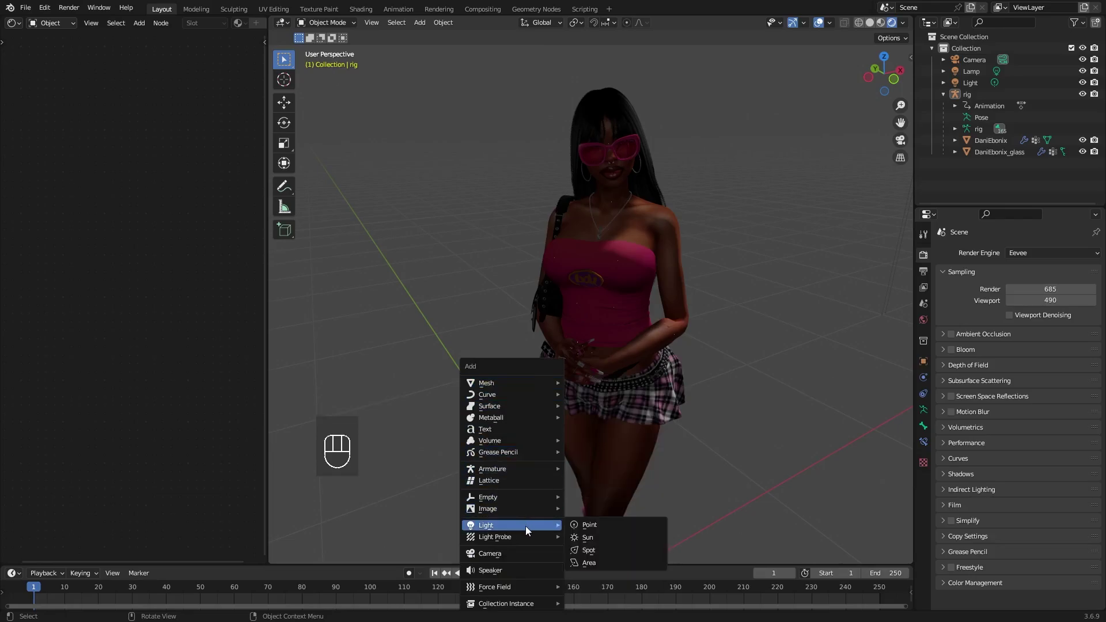
left_click(610, 538)
scroll(590, 355, "down", 5)
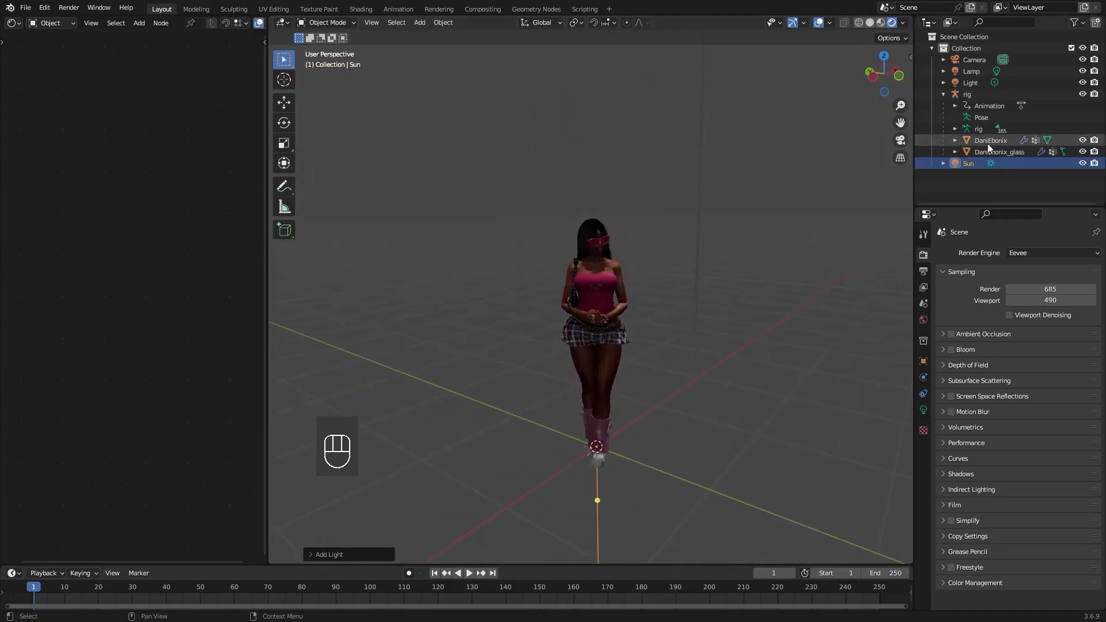
- Set the Sun light's angle to 180° and its strength to 6.580
left_click(922, 413)
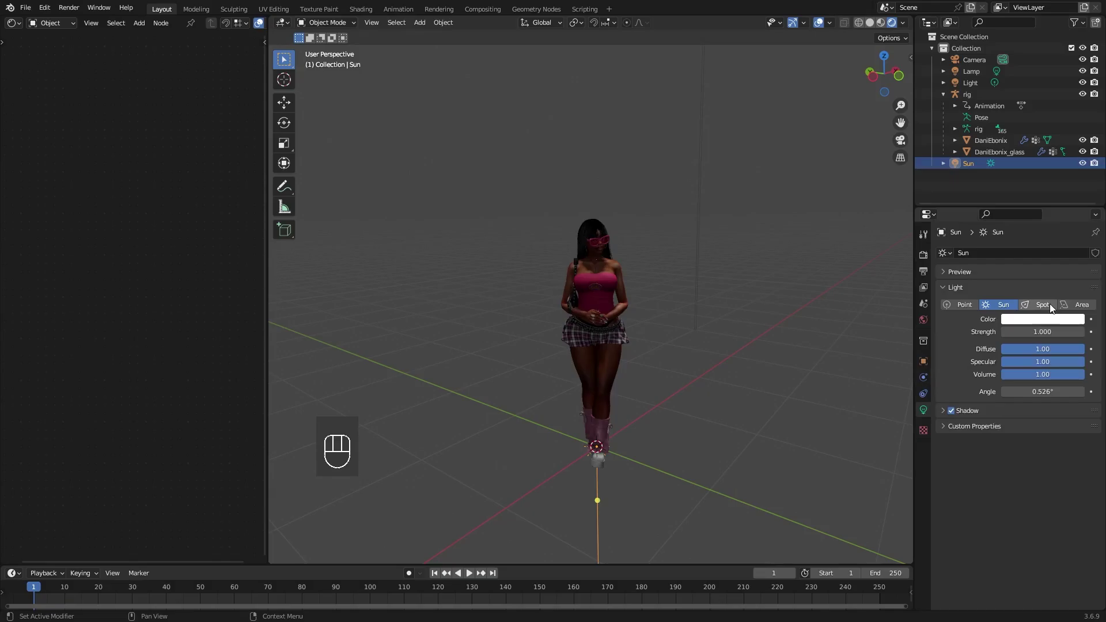
left_click_drag(1034, 332, 1086, 331)
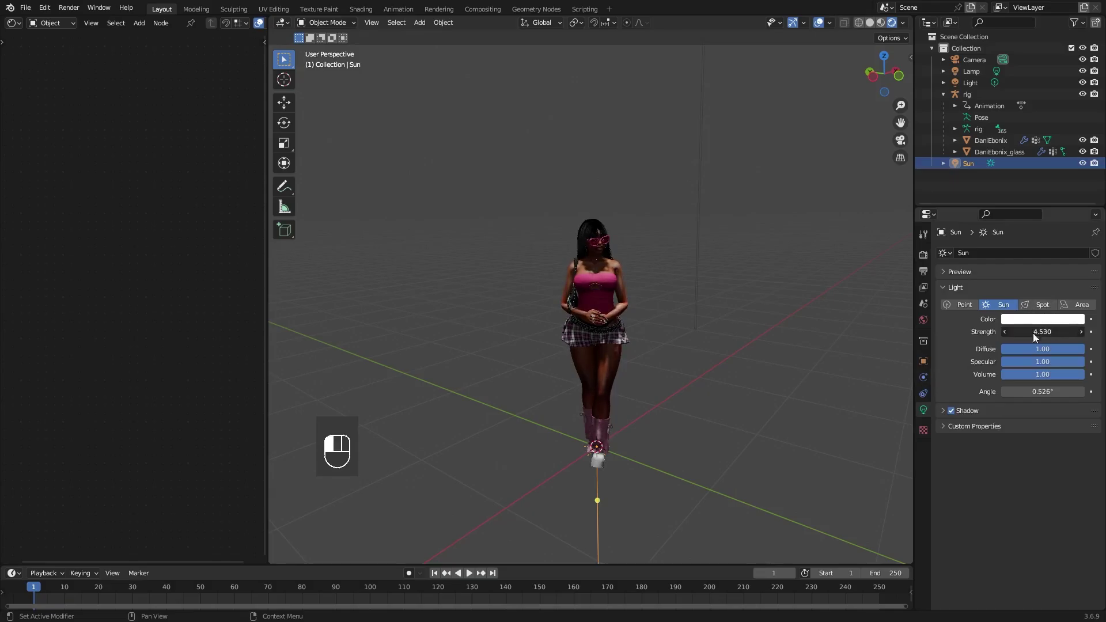
left_click_drag(1042, 392, 1091, 391)
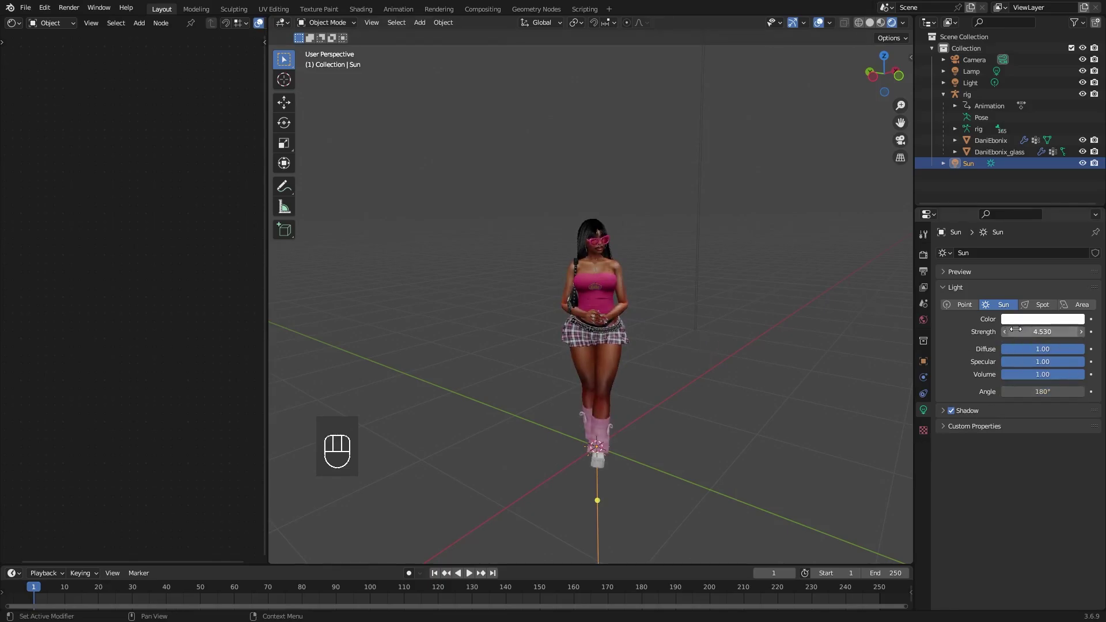
left_click_drag(1015, 329, 1056, 329)
- Add an Area light to the scene
key("shift+a")
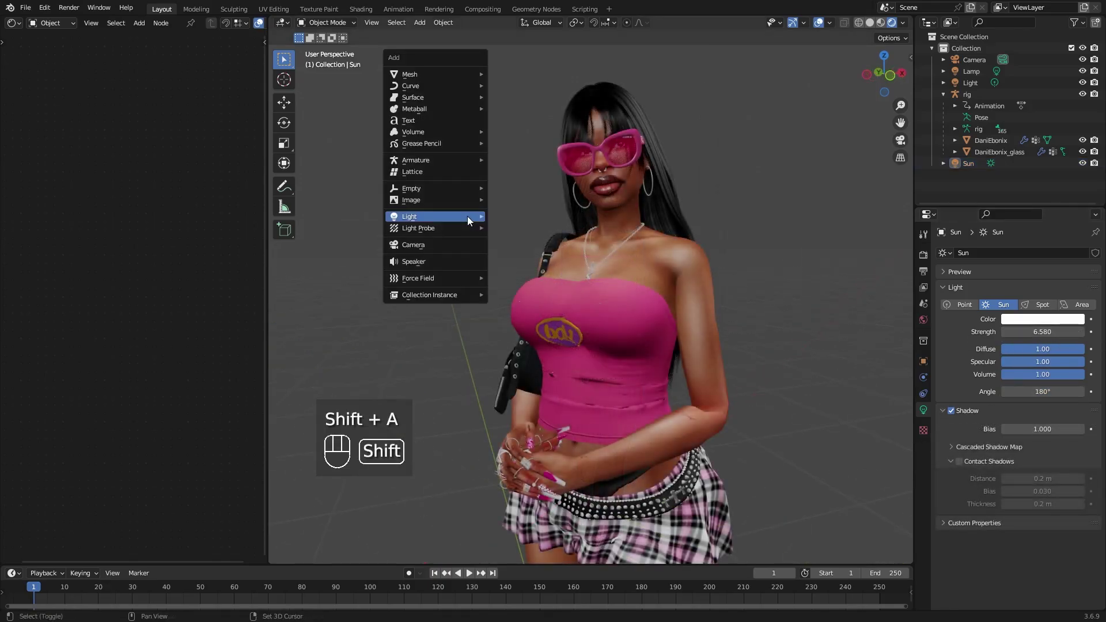
mouse_move(467, 216)
left_click(531, 251)
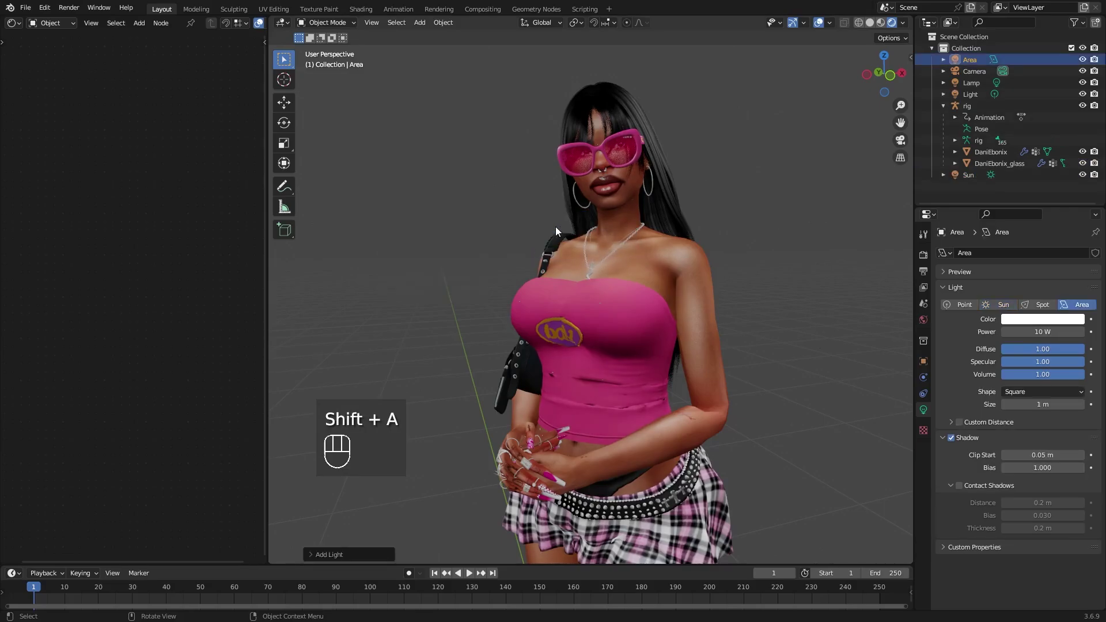
- Move the Area light up above head height and out in front of the character
scroll(511, 236, "down", 5)
middle_click_drag(511, 236, 602, 240)
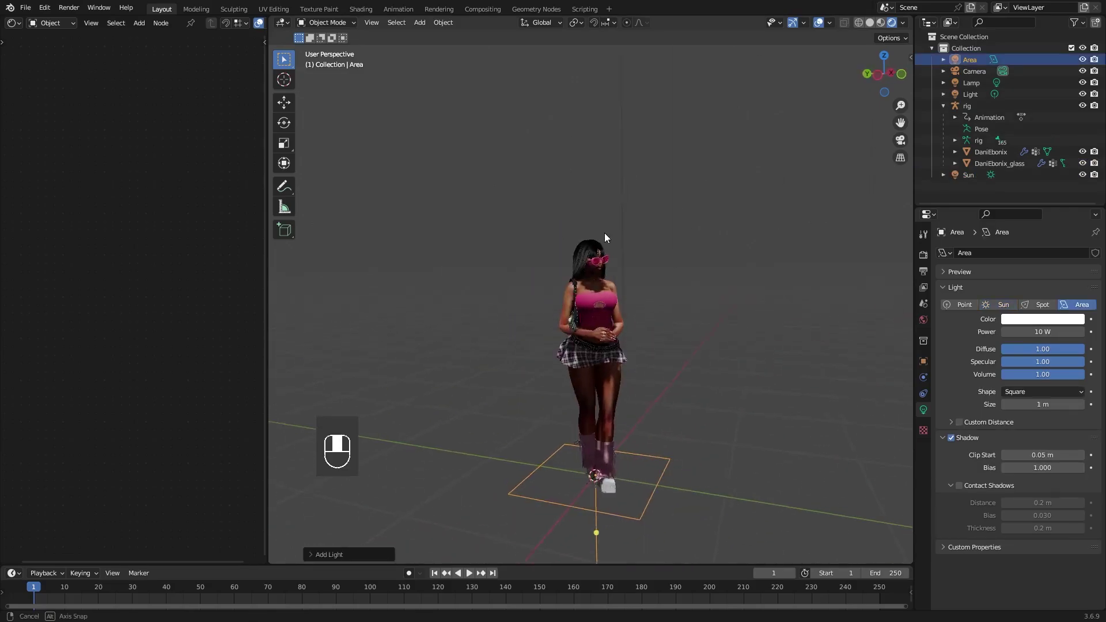
left_click(970, 61)
left_click(291, 110)
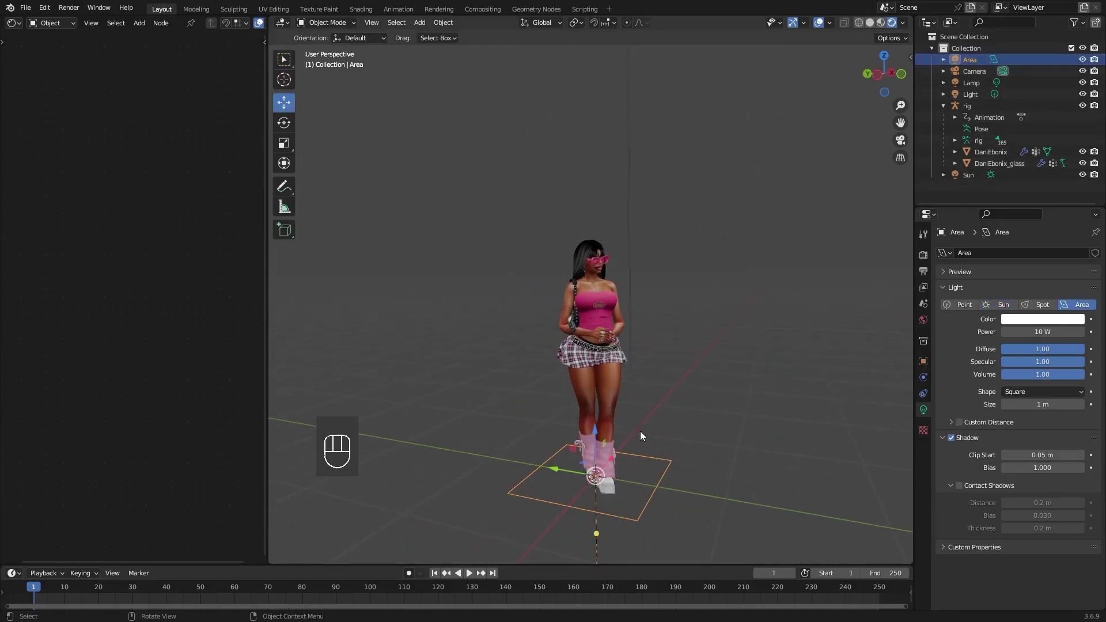
left_click_drag(598, 427, 629, 212)
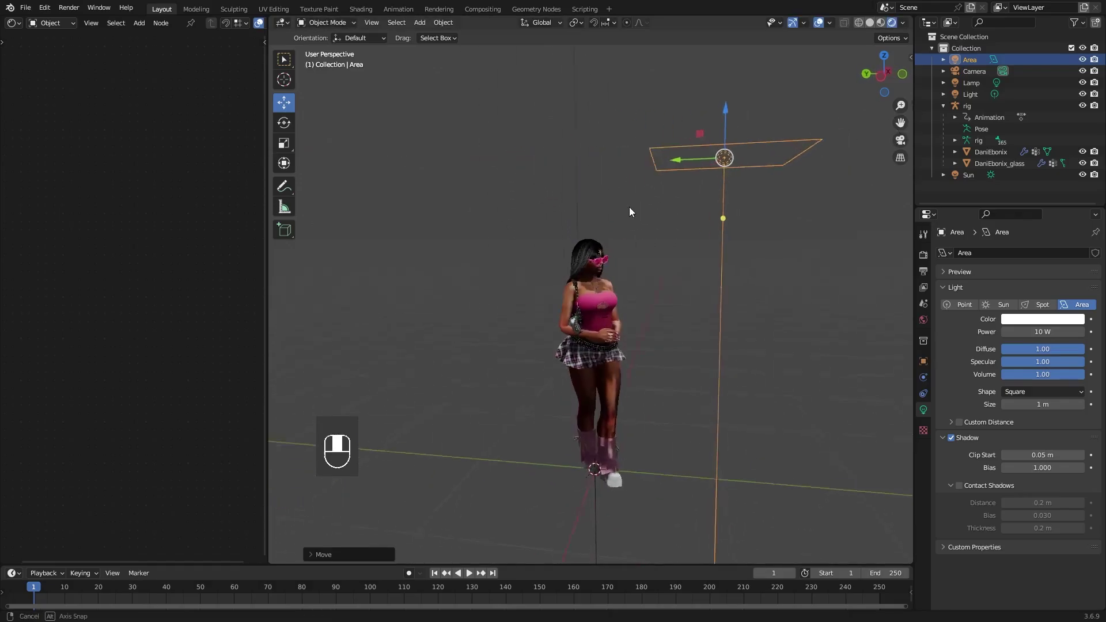
middle_click_drag(630, 208, 647, 206)
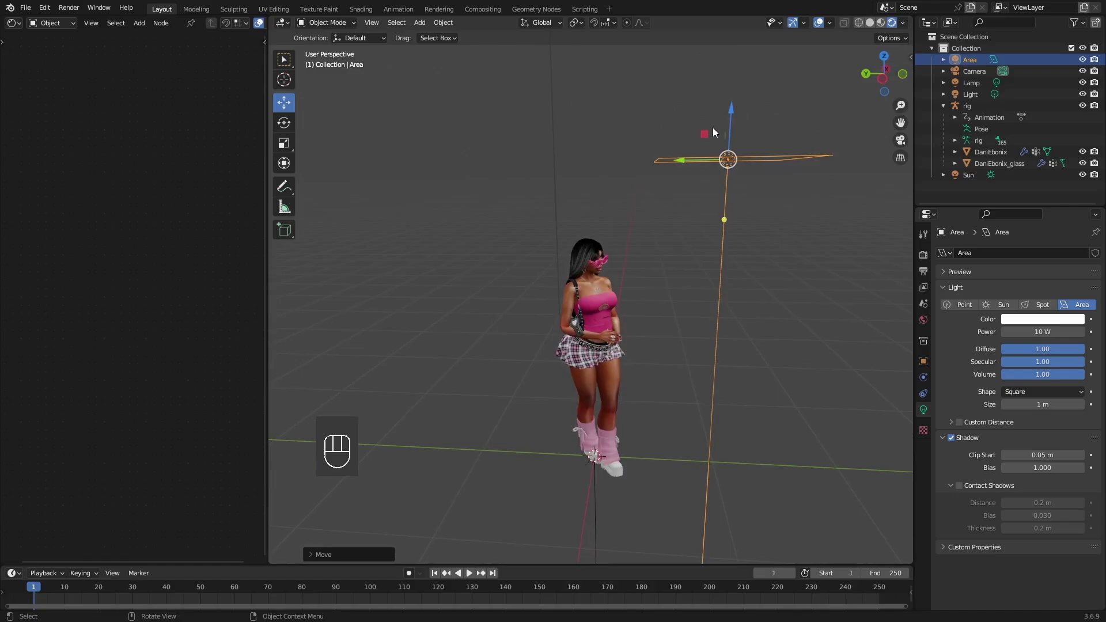
- Rotate the Area light in the right orthographic view so it faces down toward the character
left_click(887, 89)
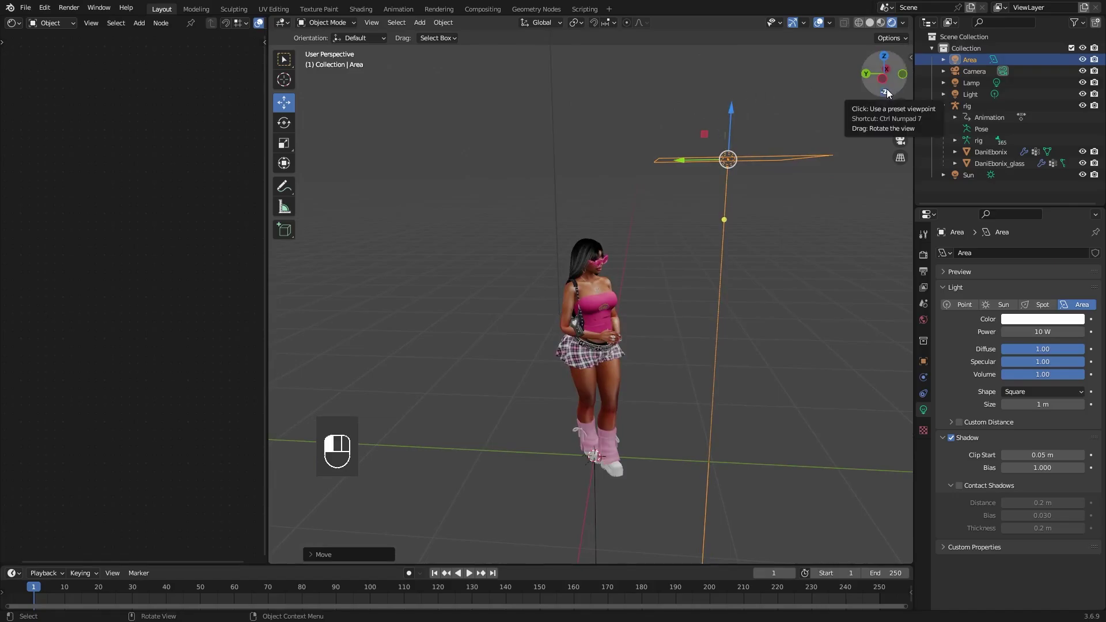
left_click(884, 55)
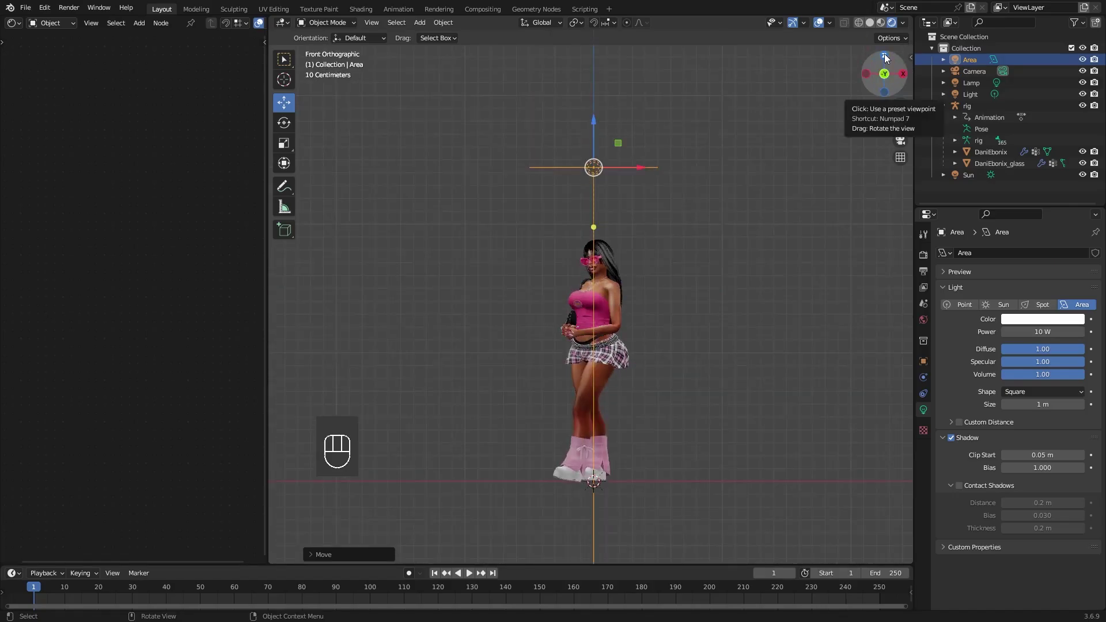
left_click(903, 72)
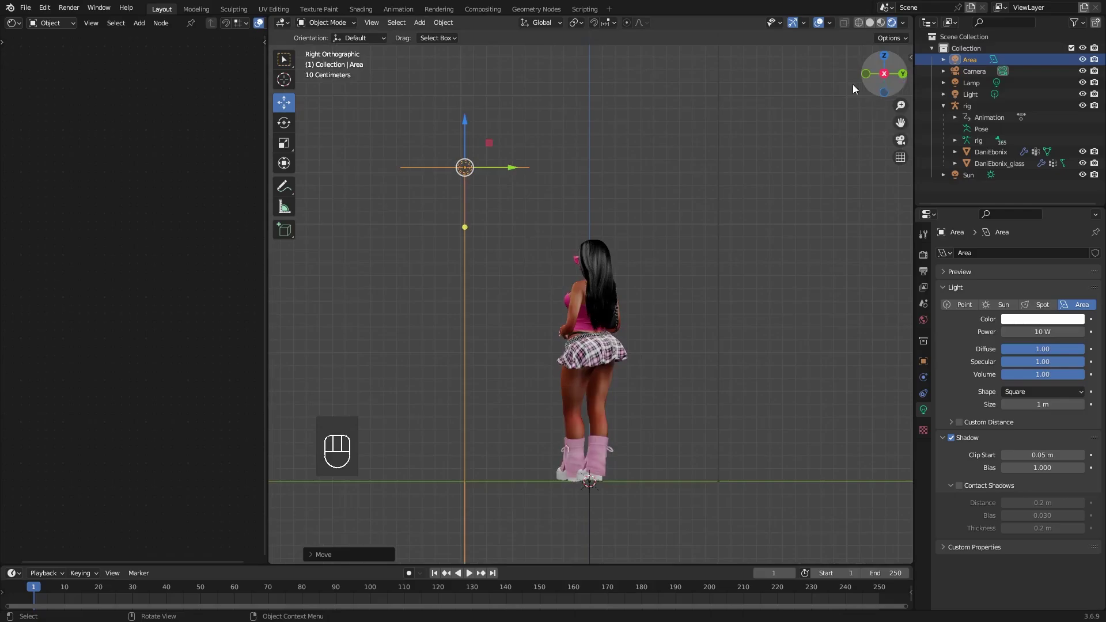
key("r")
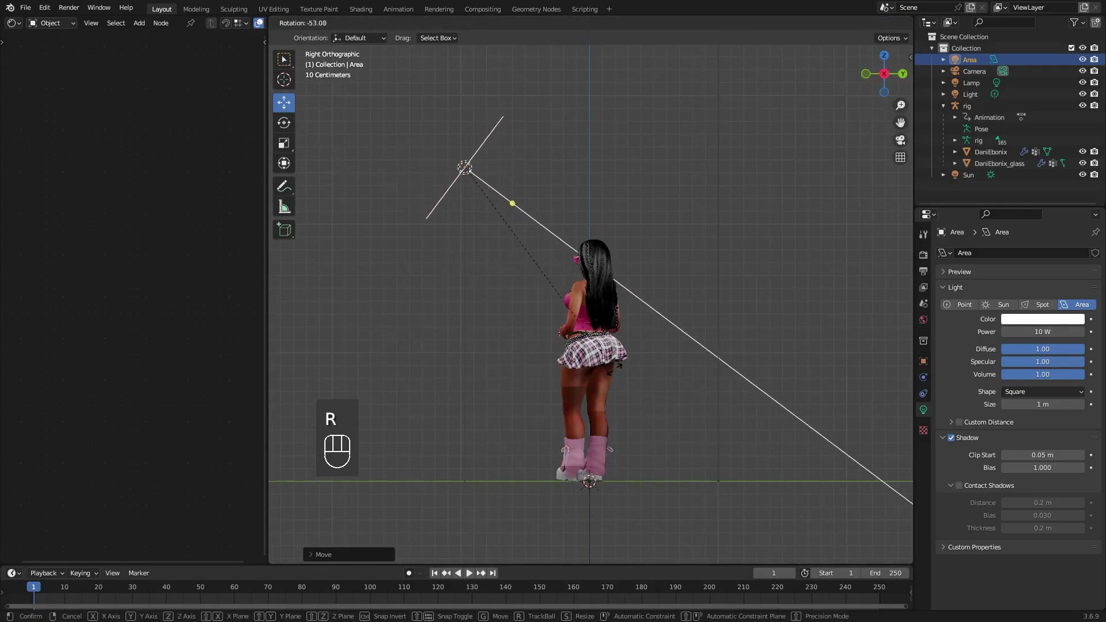
left_click(575, 343)
- Move the Area light farther in front of the character along Y and shift it about 0.2 m toward negative X
middle_click_drag(576, 344, 677, 305)
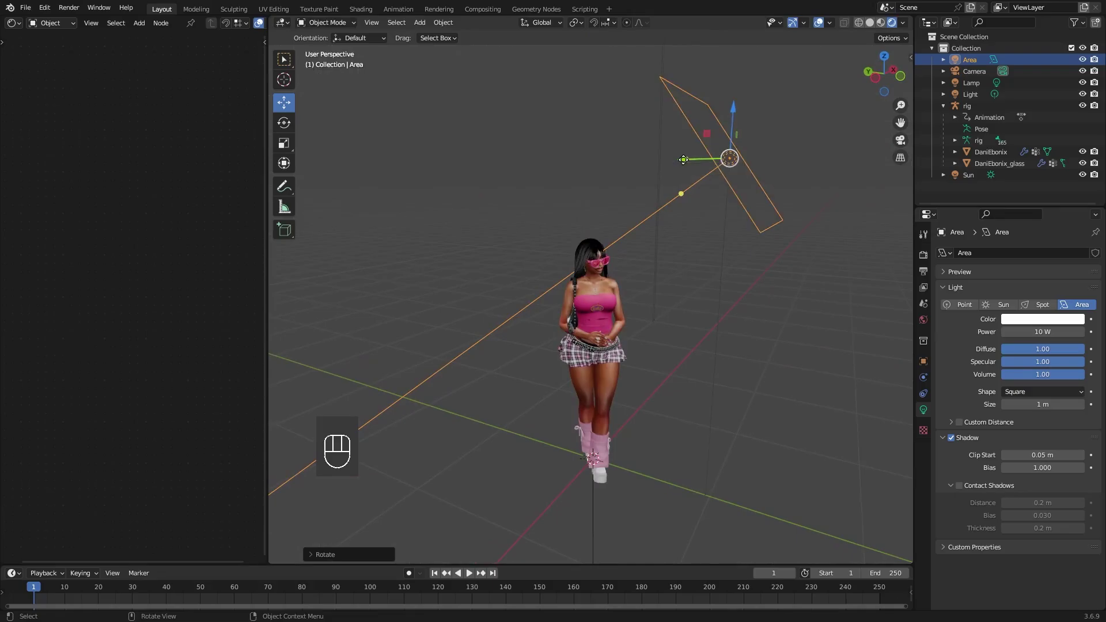
left_click_drag(683, 159, 790, 156)
middle_click_drag(782, 224, 724, 226)
key("g")
key("x")
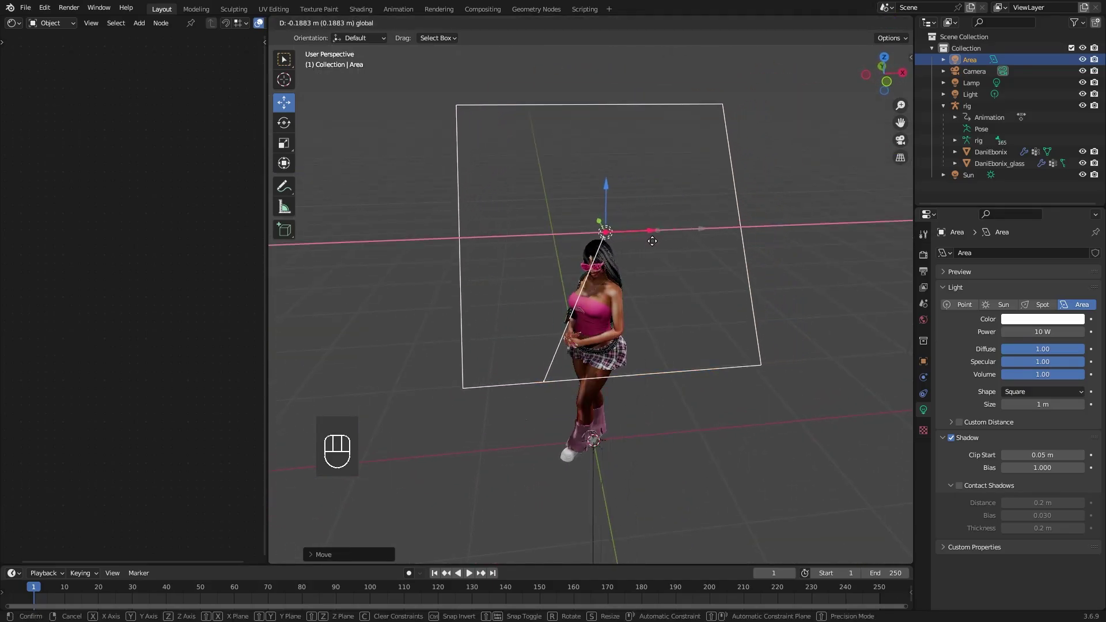
left_click(651, 241)
- Change the Area light's color to a strong magenta pink
left_click(1032, 321)
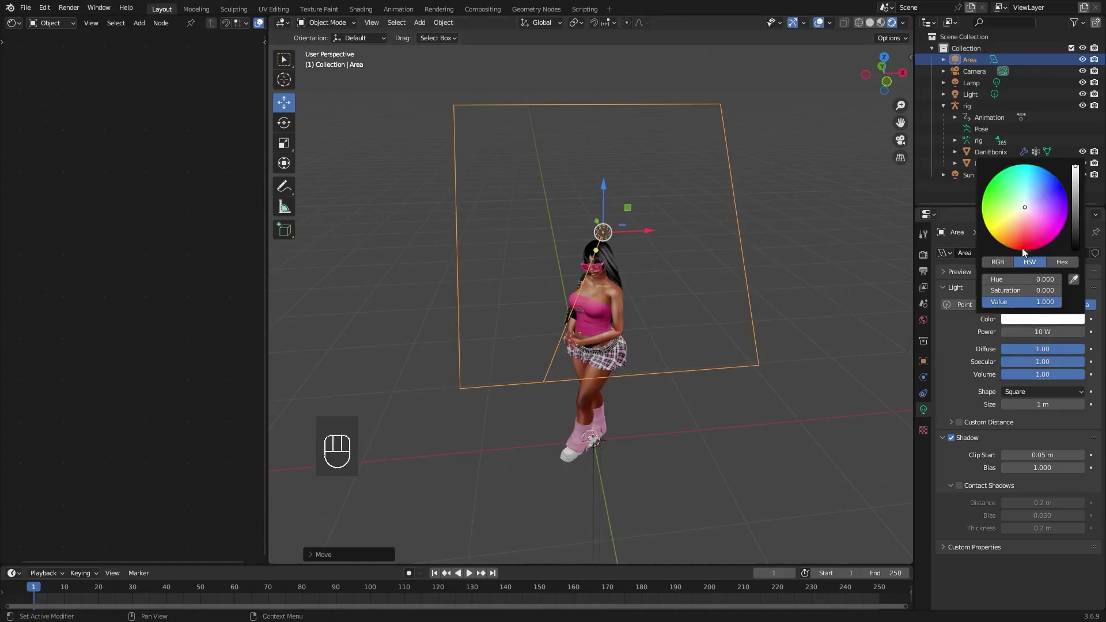
left_click_drag(1022, 248, 1058, 235)
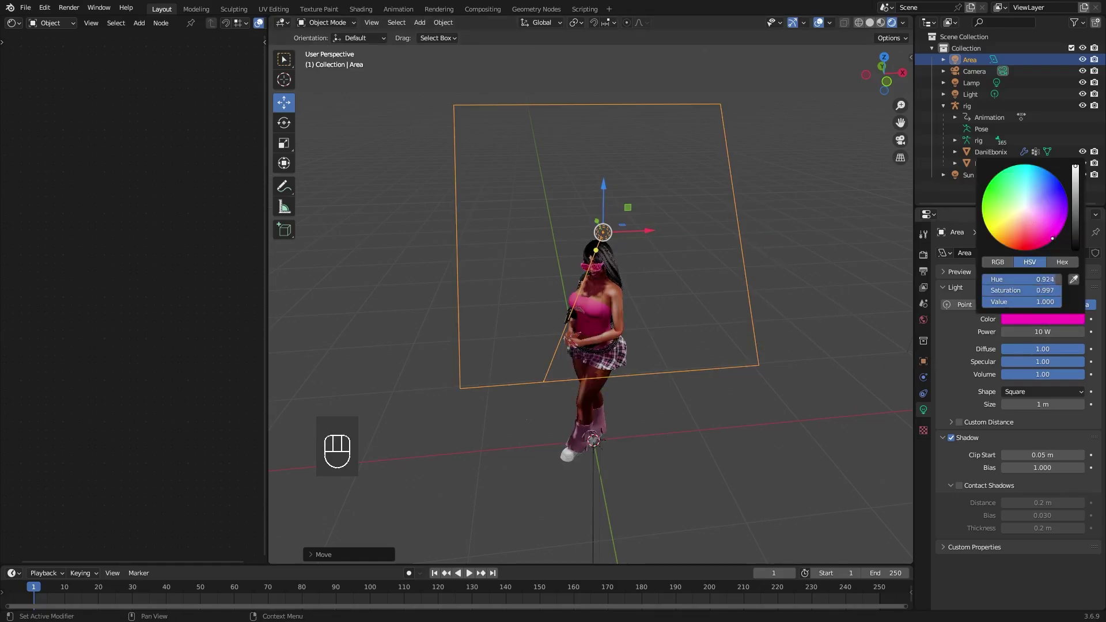
middle_click_drag(614, 307, 810, 314)
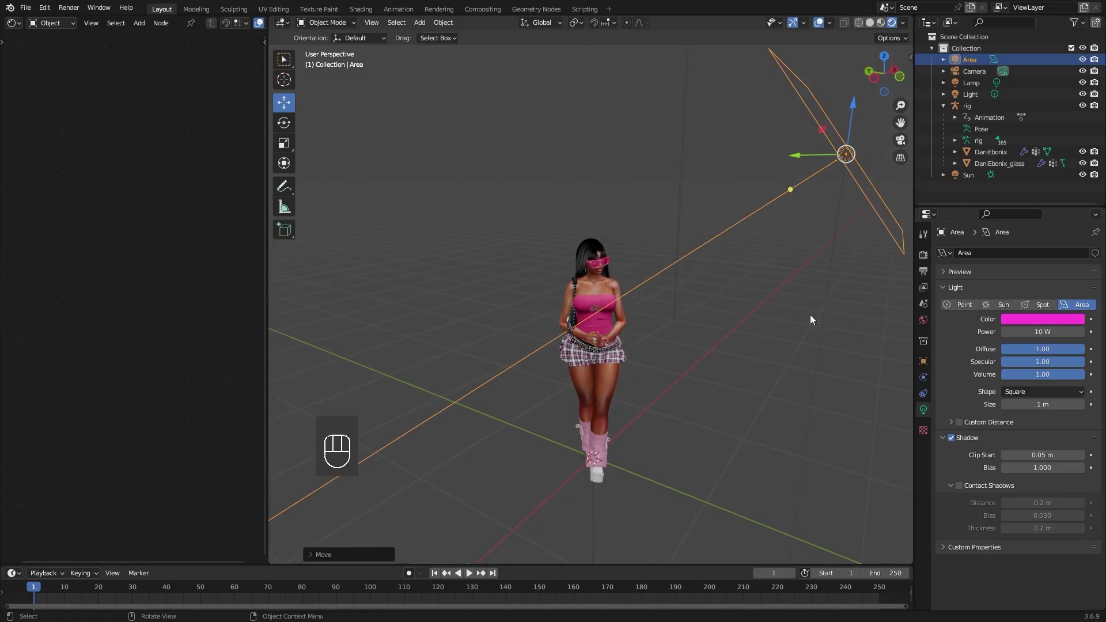
- Raise the Area light's power to 27.6 W and deselect the light
left_click_drag(1042, 332, 1075, 332)
scroll(628, 329, "up", 5)
mouse_move(657, 346)
middle_mouse_down()
mouse_move(596, 331)
mouse_move(651, 351)
middle_mouse_up()
scroll(593, 340, "down", 8)
left_click(472, 298)
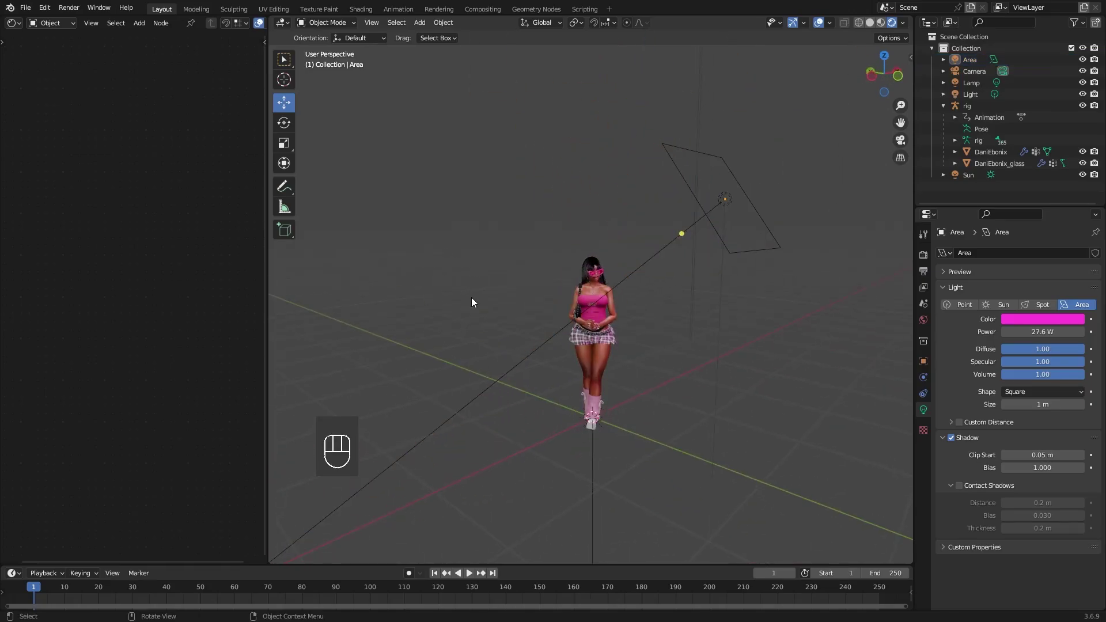
- Turn the empty node editor area into a second 3D viewport and widen it
left_click(15, 23)
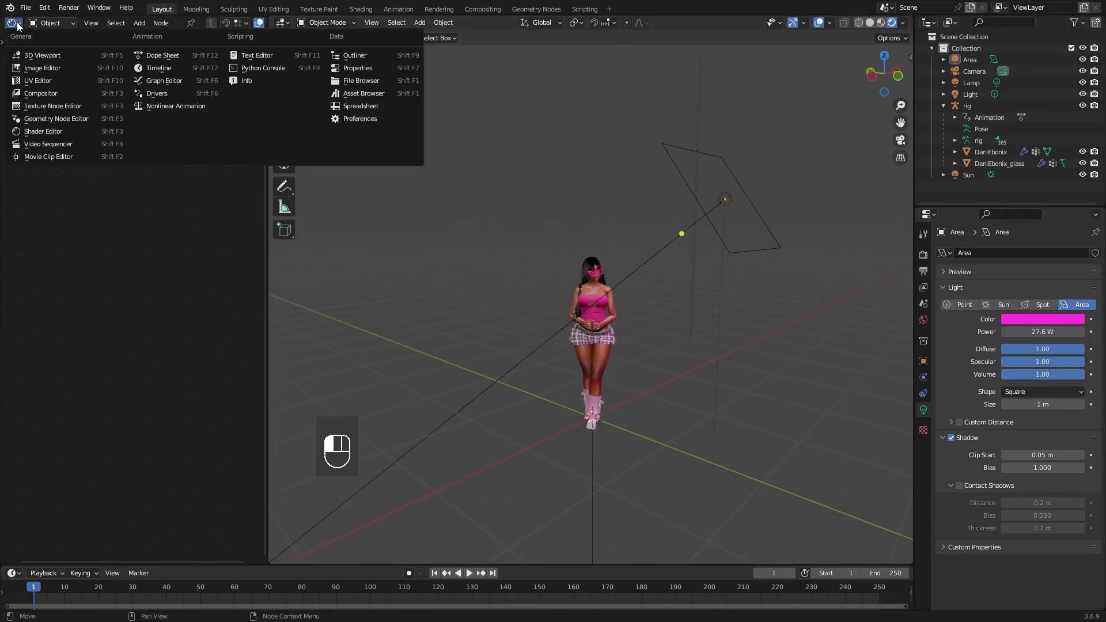
left_click(63, 54)
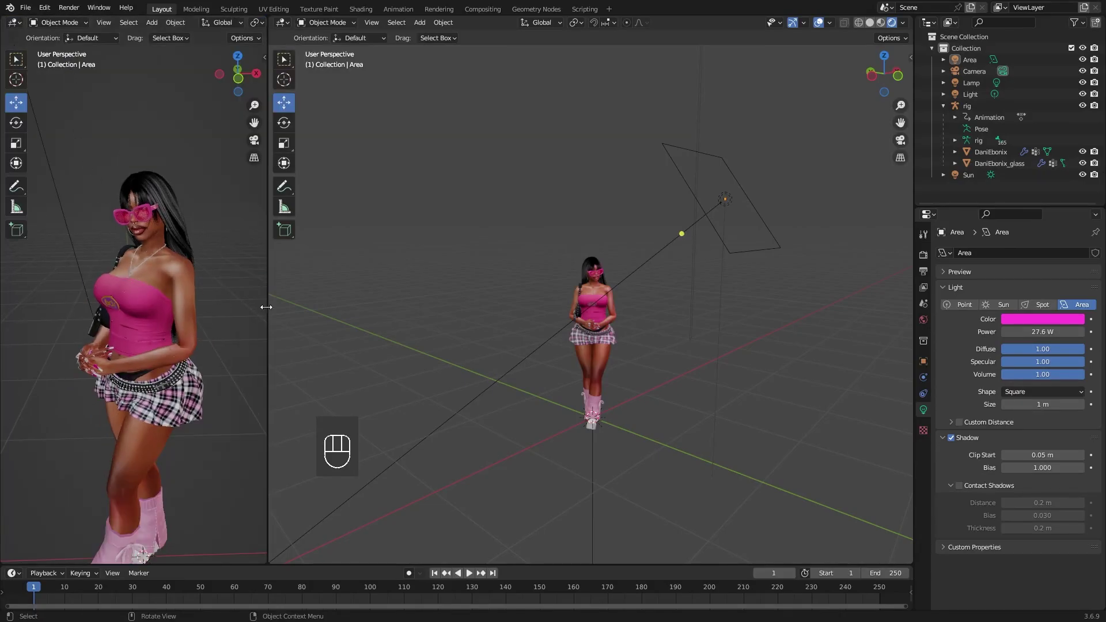
mouse_move(111, 162)
middle_mouse_down()
mouse_move(129, 158)
mouse_move(120, 160)
middle_mouse_up()
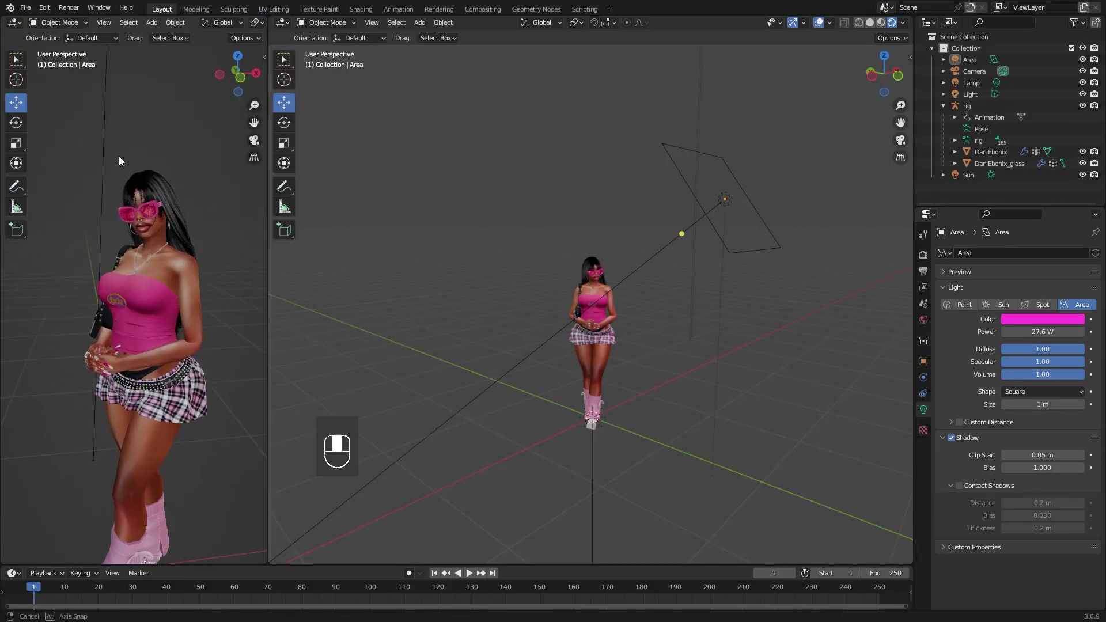
left_click_drag(269, 275, 369, 276)
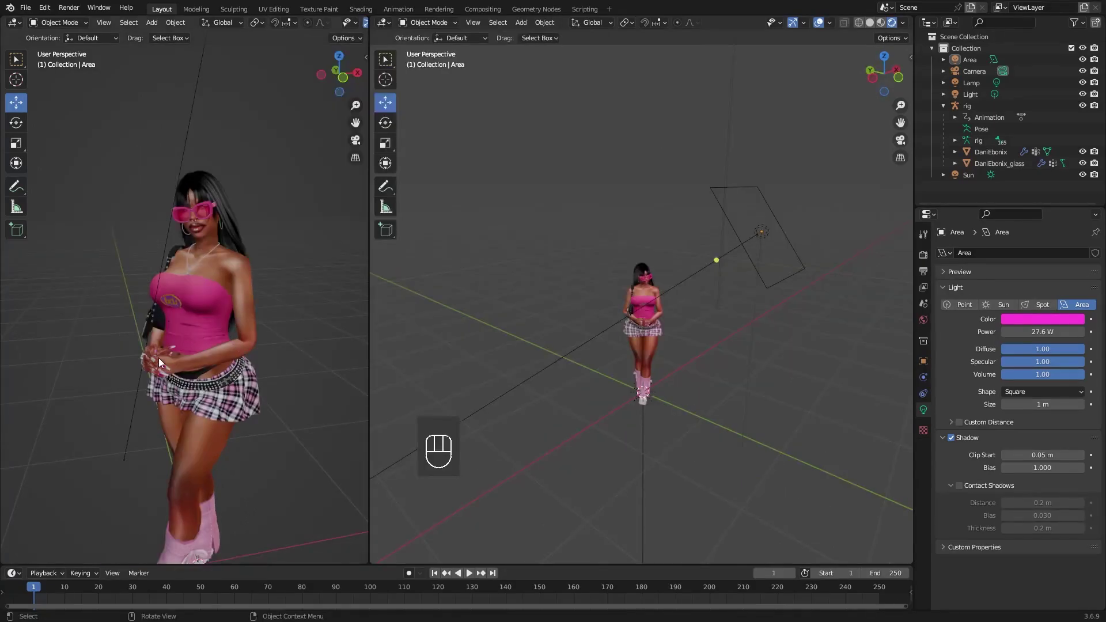
- Align the active camera to the second viewport's view of the character, then select the camera and lower it slightly along Z
middle_click_drag(158, 358, 155, 290)
key("ctrl+alt+KP_0")
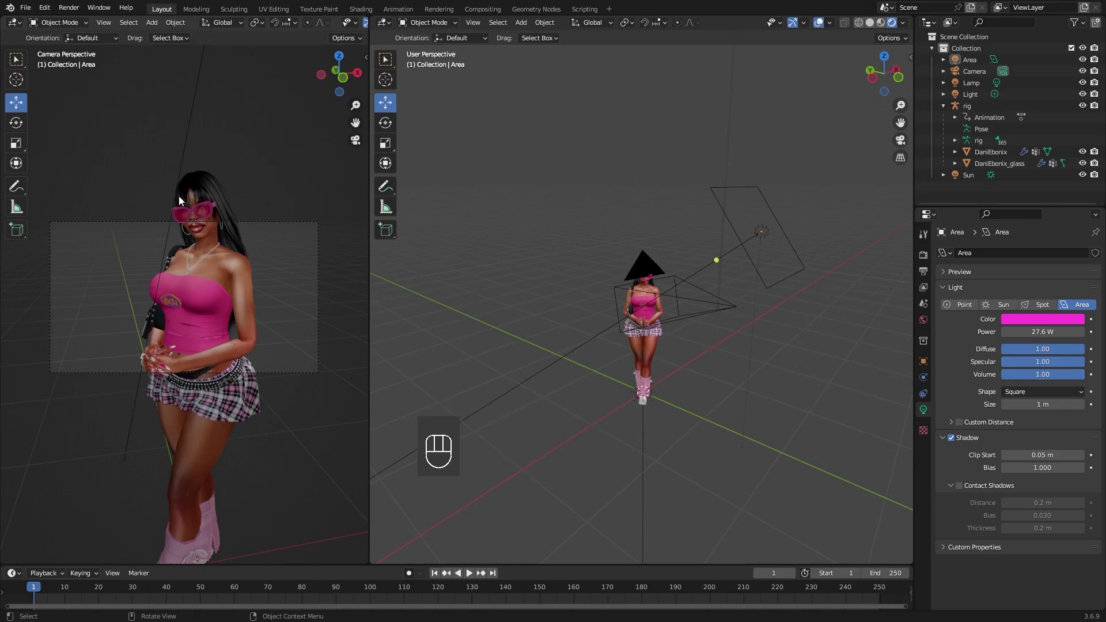
left_click(979, 71)
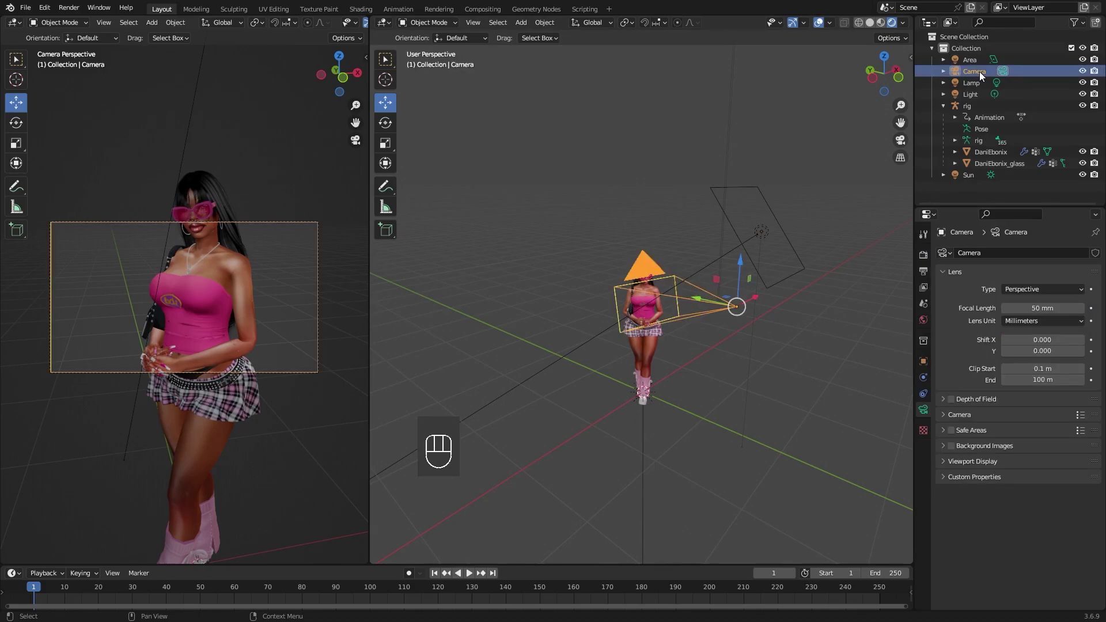
mouse_move(740, 260)
left_mouse_down()
mouse_move(731, 233)
mouse_move(736, 262)
left_mouse_up()
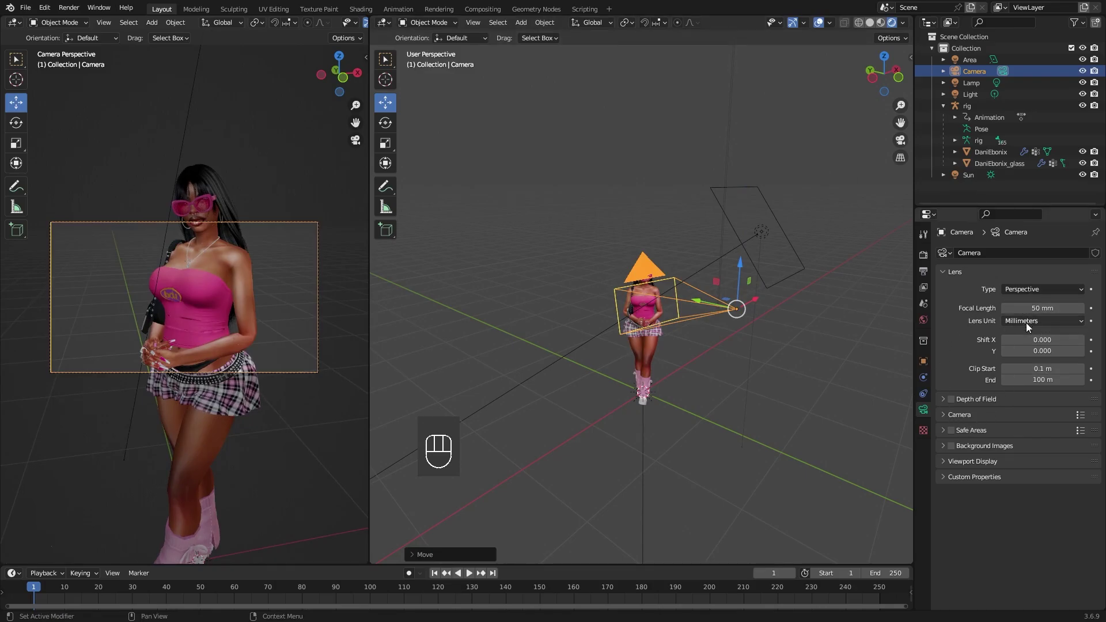
mouse_move(1027, 308)
left_mouse_down()
mouse_move(1041, 308)
mouse_move(1028, 308)
left_mouse_up()
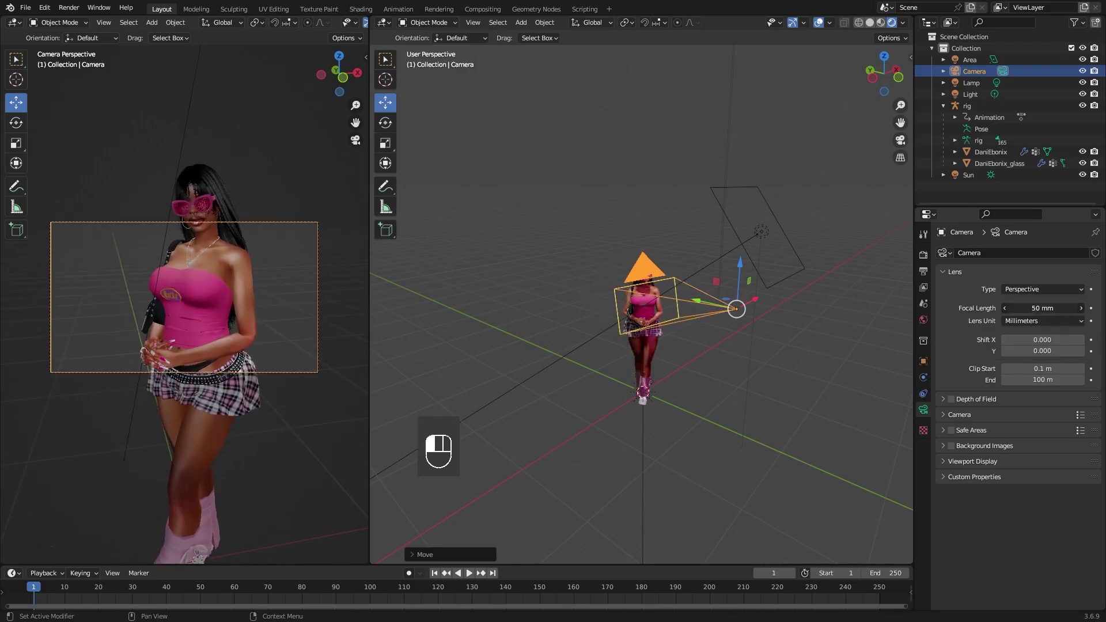
- Set the render output resolution to 3000 by 3000 px
left_click(923, 254)
left_click(923, 271)
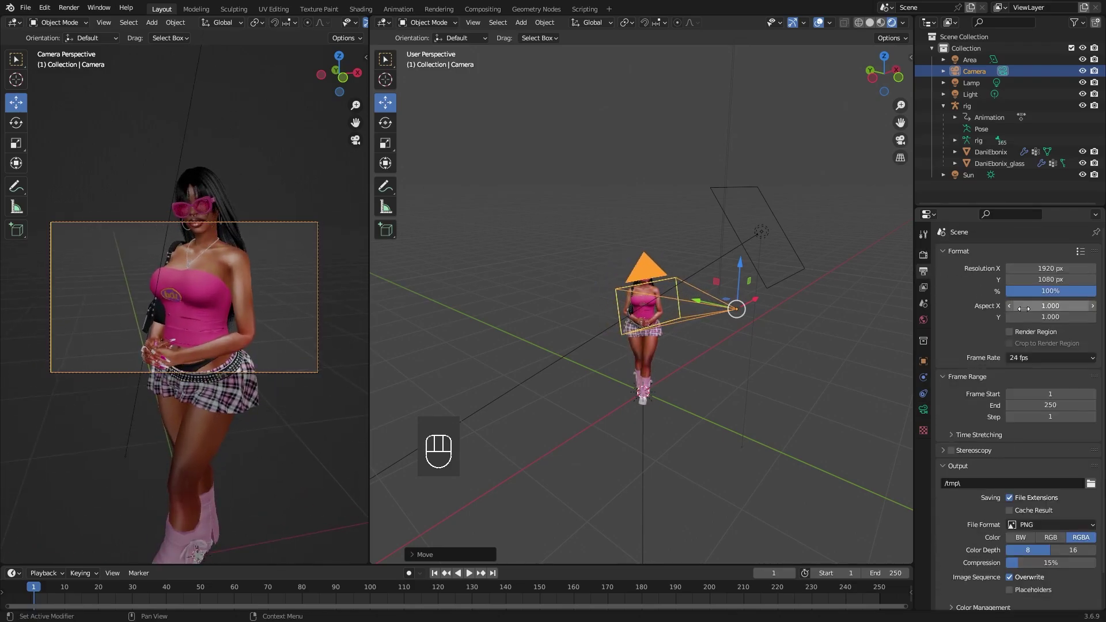
left_click(1054, 269)
type("3000")
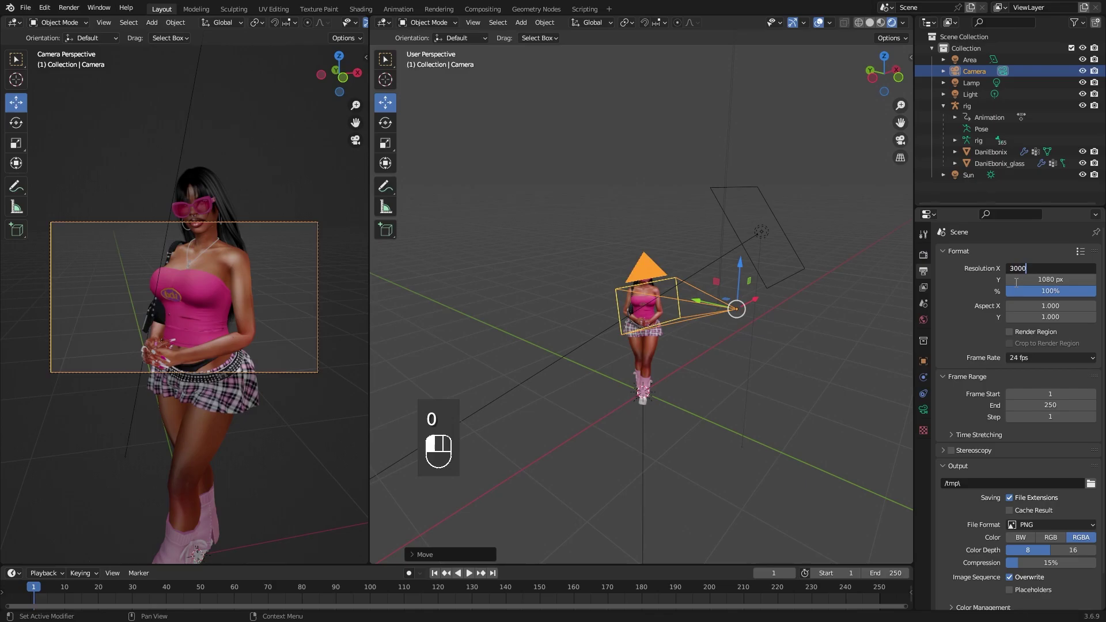
left_click(1016, 280)
type("3000")
key("Return")
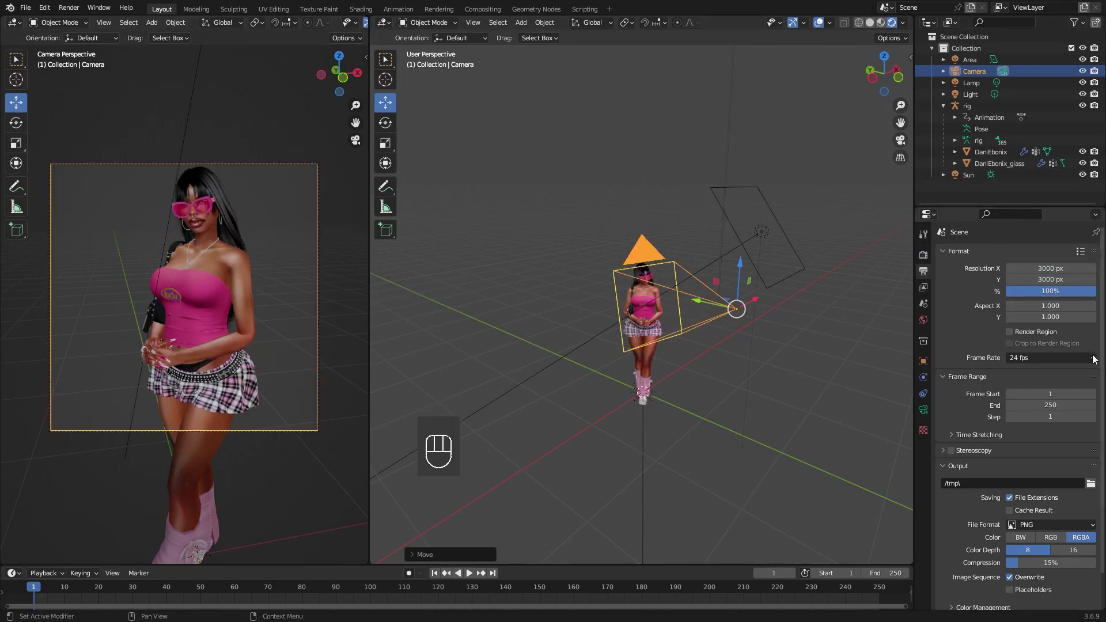
left_click(1009, 332)
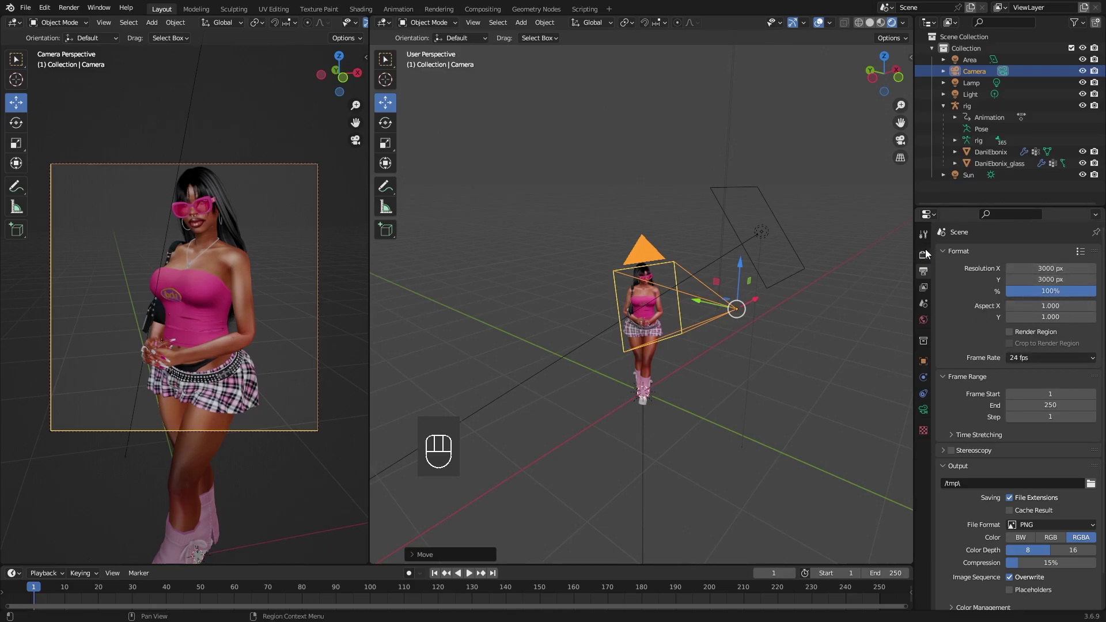
- Set the camera's focal length to 69 mm and lower the camera along Z
left_click(924, 410)
mouse_move(1042, 308)
left_mouse_down()
mouse_move(1074, 308)
mouse_move(1037, 308)
left_mouse_up()
left_click_drag(742, 269, 723, 318)
scroll(755, 409, "up", 3)
mouse_move(755, 409)
middle_mouse_down()
mouse_move(698, 403)
mouse_move(672, 386)
mouse_move(771, 397)
middle_mouse_up()
- Tilt the camera upward by about 10 degrees in the right side view so the head fits the frame
key("KP_3")
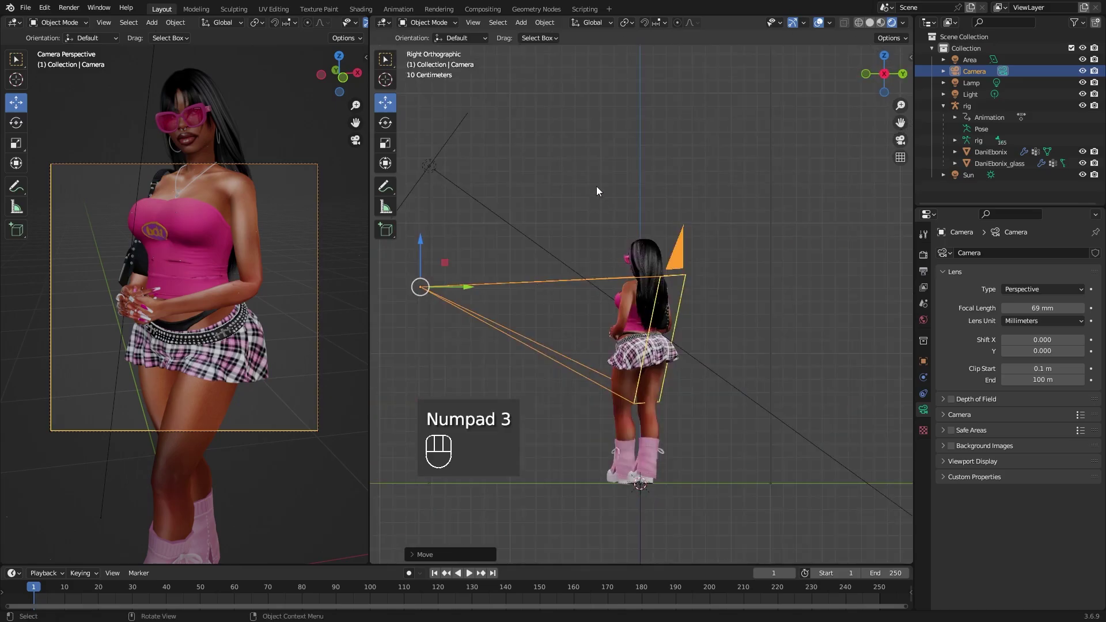
key("r")
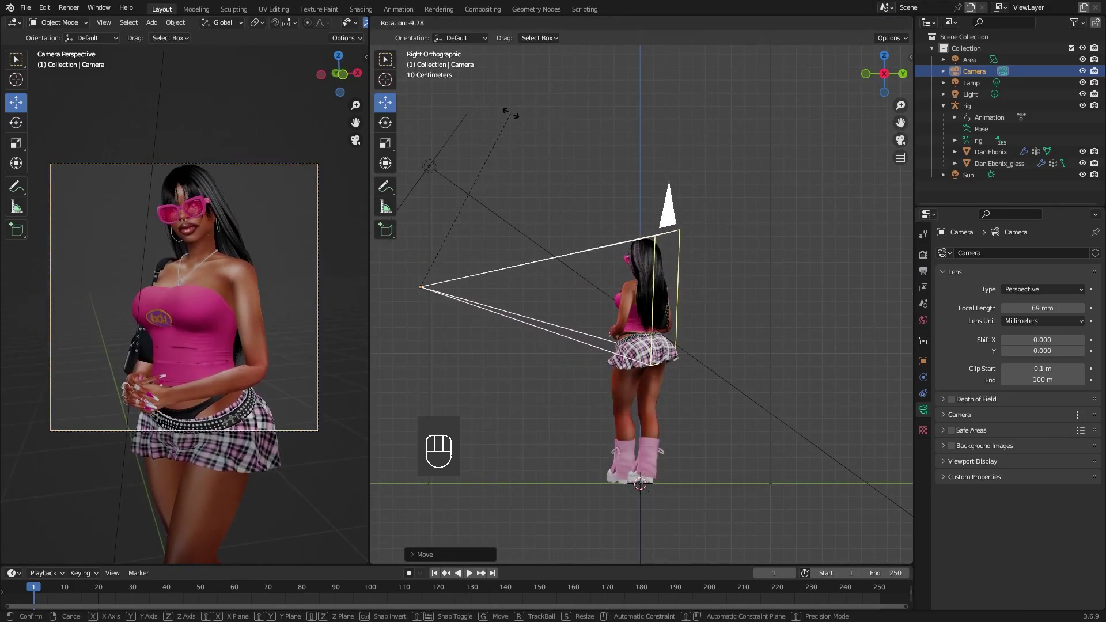
left_click(511, 113)
- Set the camera's focal length to 53 mm and its lens shift to X -0.100 and Y -0.090
mouse_move(1023, 308)
left_mouse_down()
mouse_move(1036, 308)
mouse_move(1010, 308)
left_mouse_up()
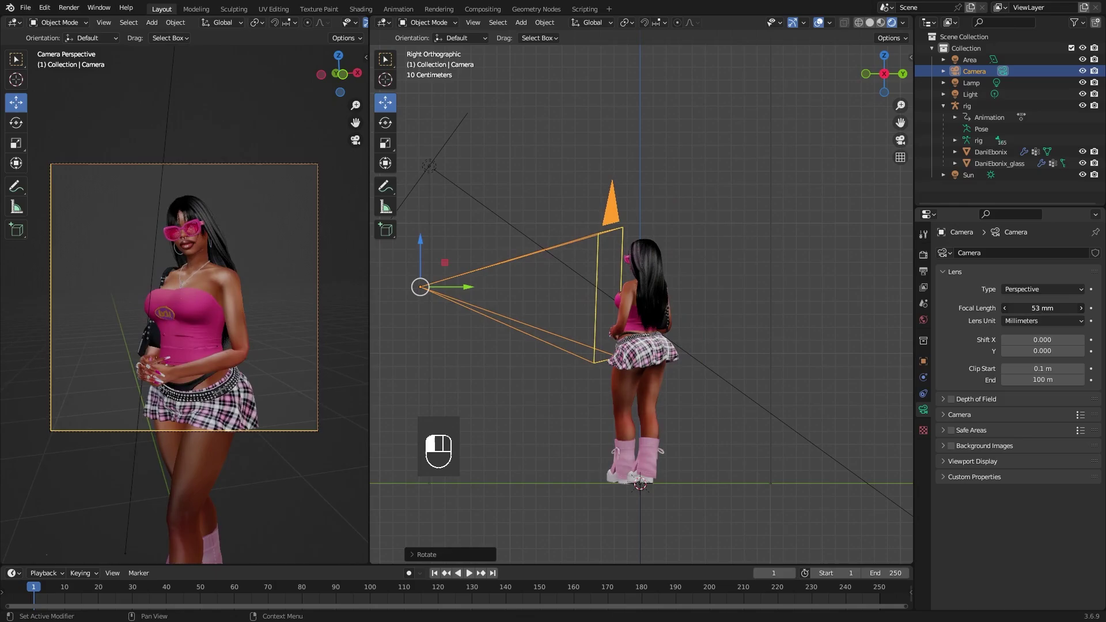
mouse_move(1043, 351)
left_mouse_down()
mouse_move(1023, 351)
mouse_move(1026, 340)
left_mouse_up()
- Rotate the camera slightly in the top view to center the character horizontally in the frame
key("KP_7")
key("r")
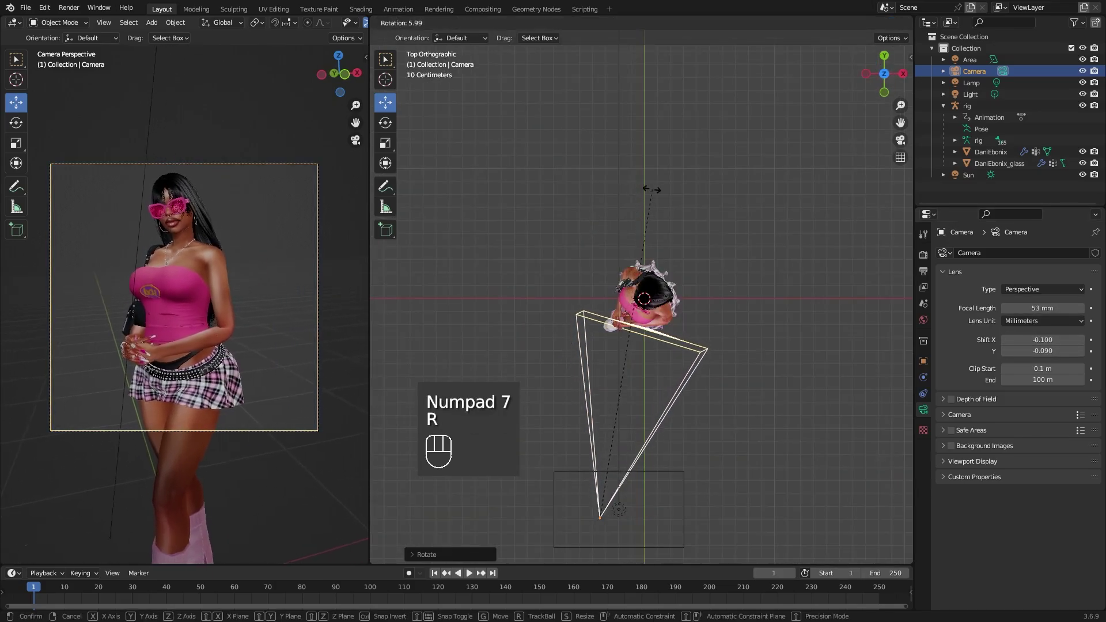
left_click(648, 189)
middle_click_drag(711, 472, 674, 288)
key("r")
right_click(535, 246)
- Roll the camera from a front angle and reposition it so the character leans diagonally across the frame
middle_click_drag(484, 282, 610, 293)
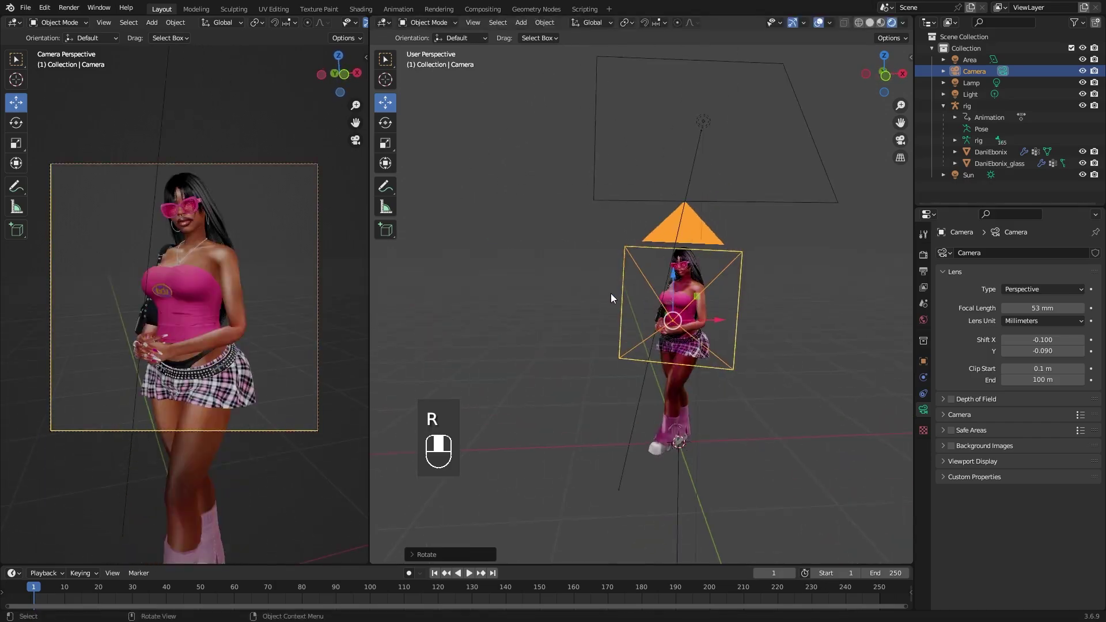
key("r")
left_click(611, 179)
key("g")
left_click(668, 258)
- Switch the camera viewport to rendered shading and turn off its gizmos and overlays, with the camera deselected
scroll(296, 29, "down", 5)
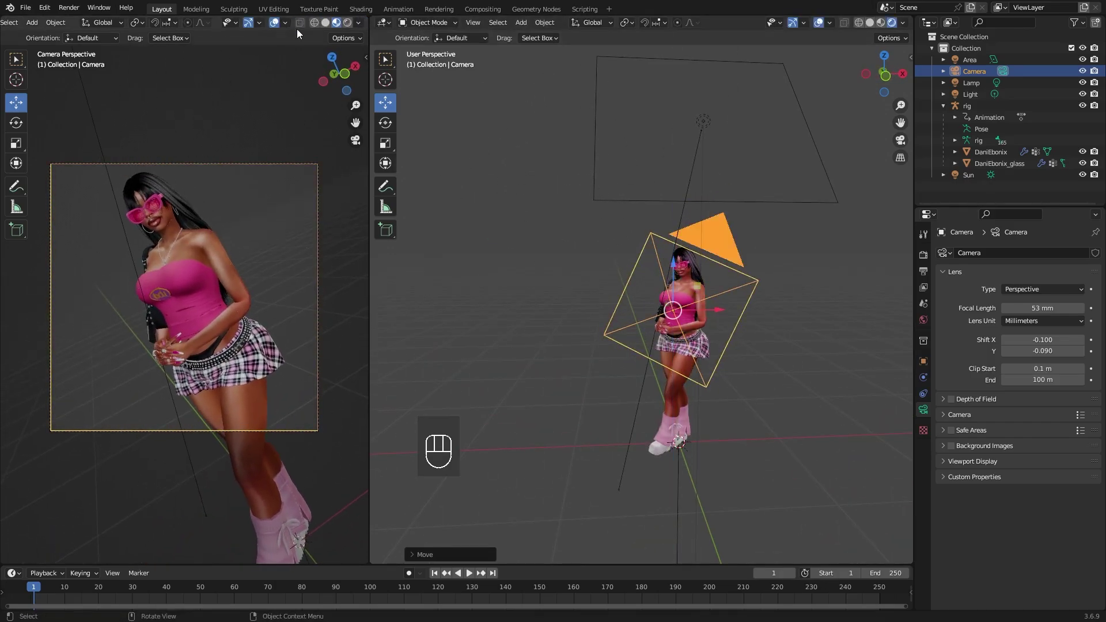
left_click(347, 22)
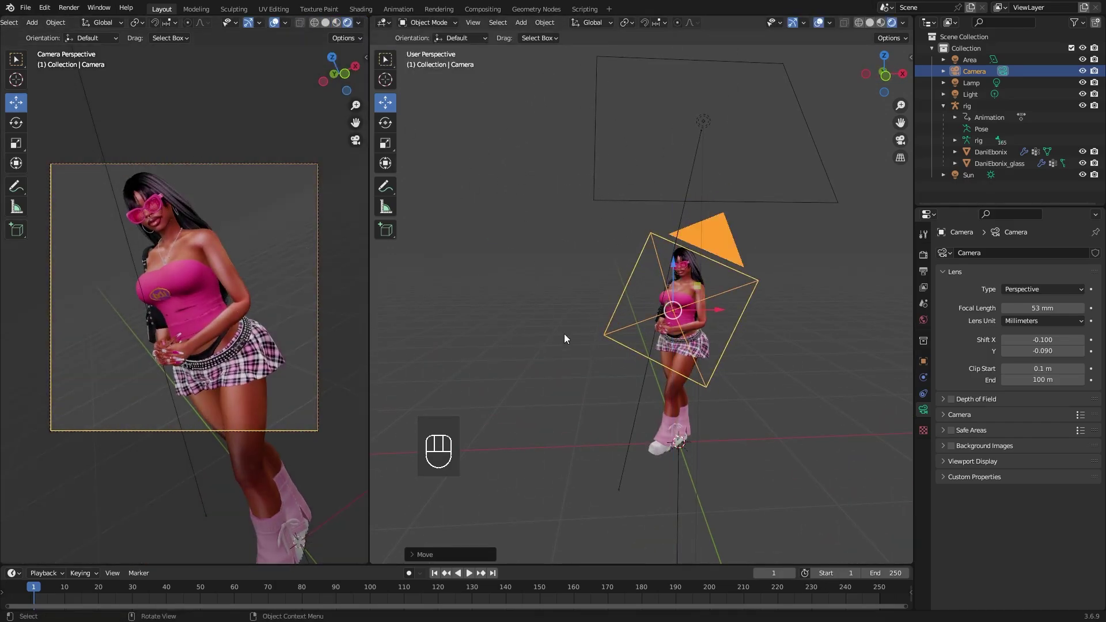
left_click(537, 300)
left_click(250, 26)
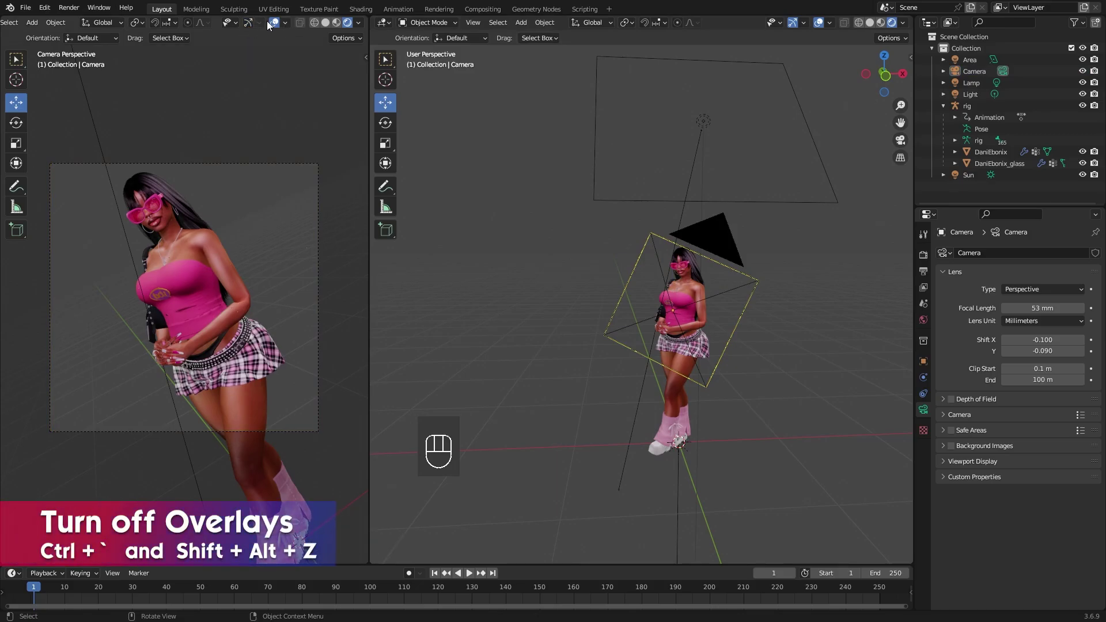
left_click(274, 22)
- Add a mesh plane under the character and scale it up more than nine times as a floor
middle_click_drag(601, 353, 578, 309)
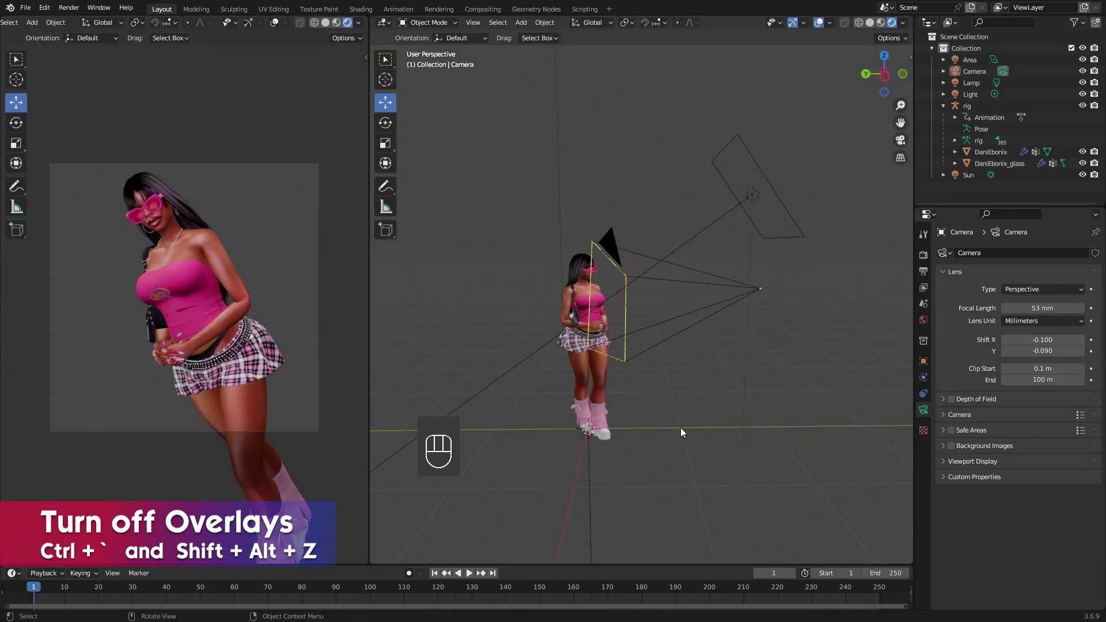
middle_click_drag(674, 427, 626, 383)
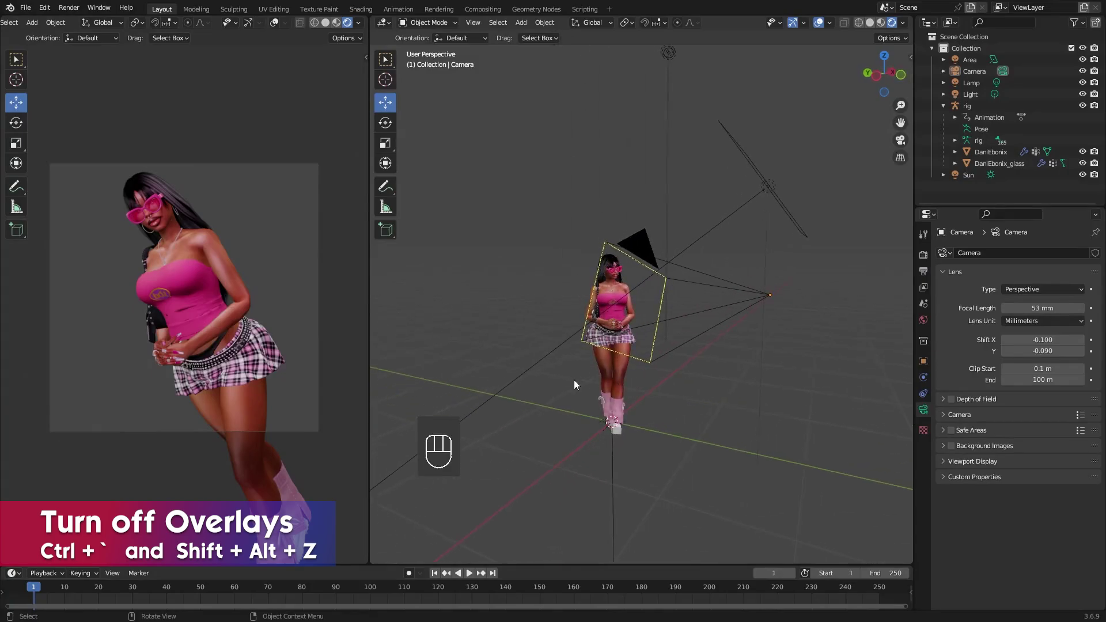
key("shift+a")
mouse_move(510, 203)
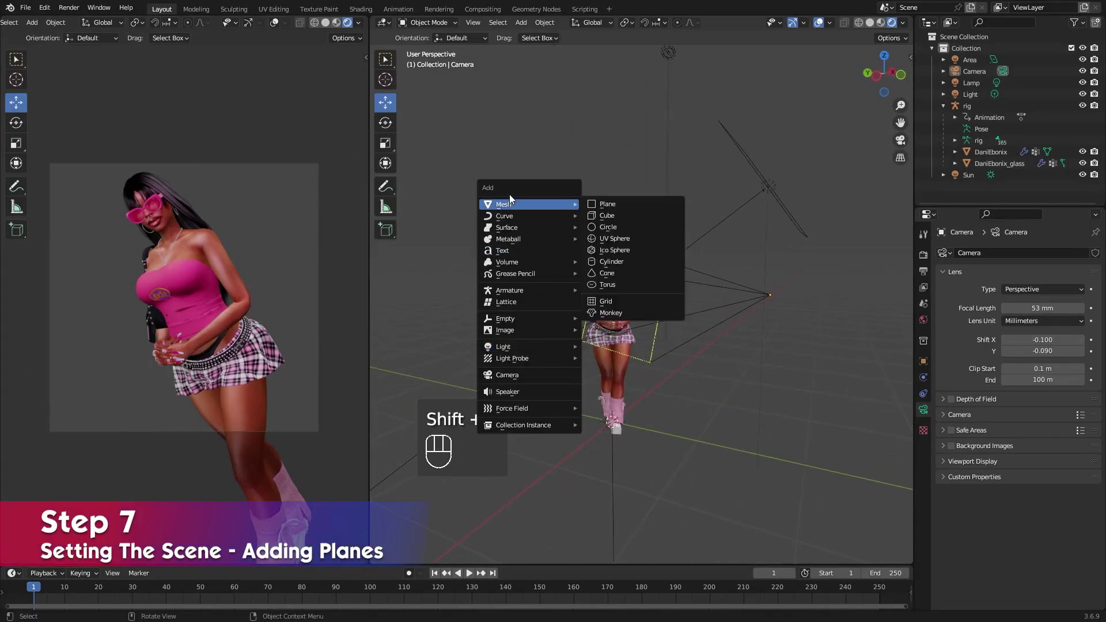
left_click(623, 205)
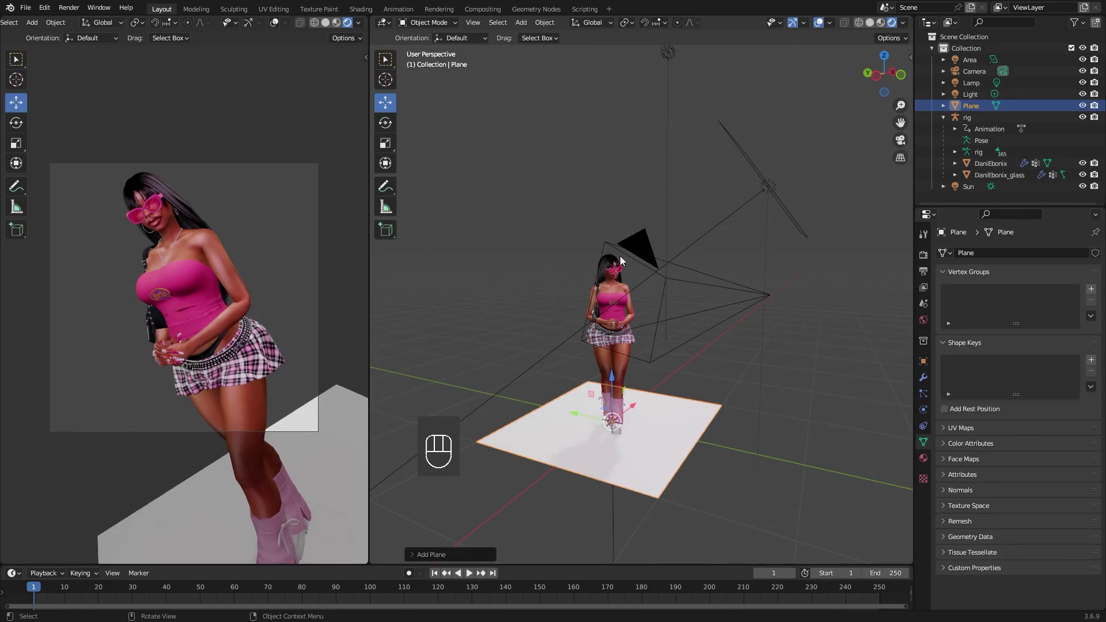
key("s")
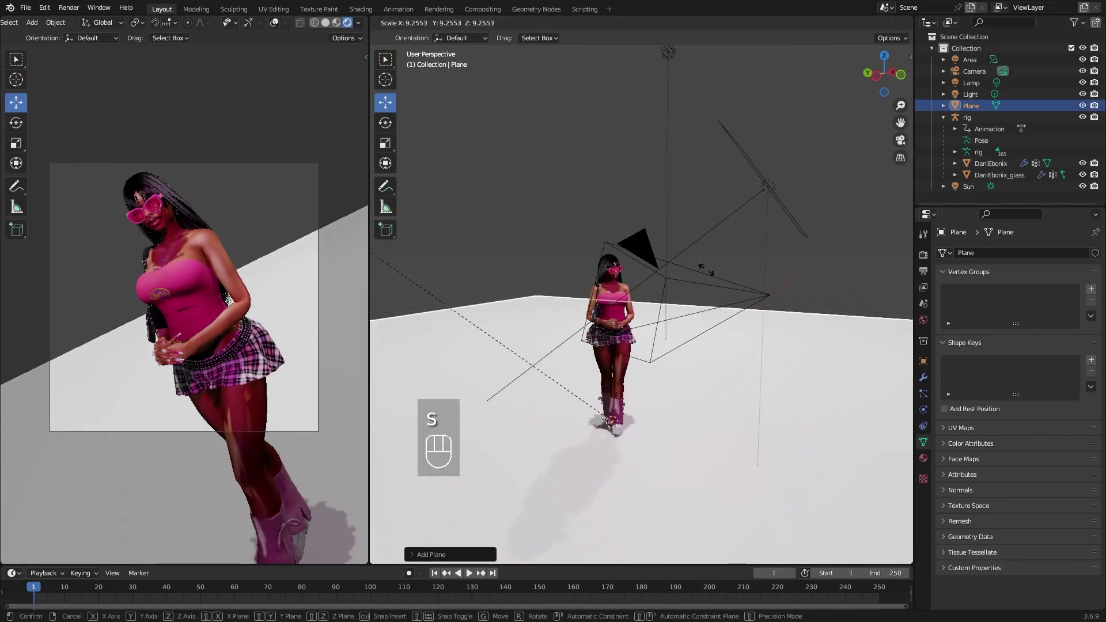
left_click(372, 54)
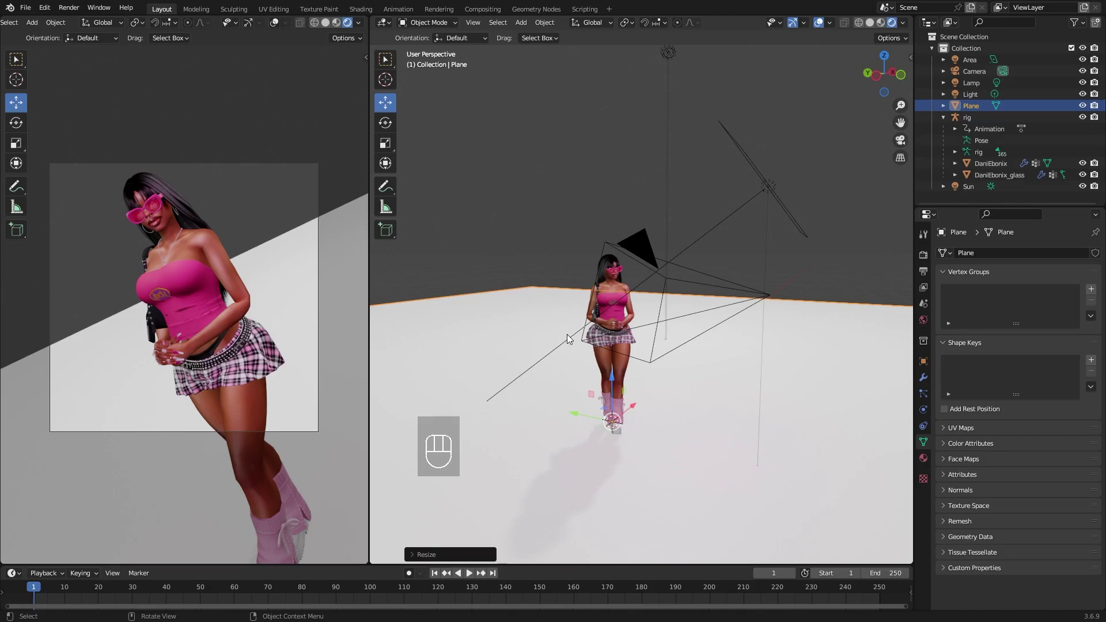
- Add a second mesh plane in the right side view and rotate it by -90 degrees to stand upright
key("KP_3")
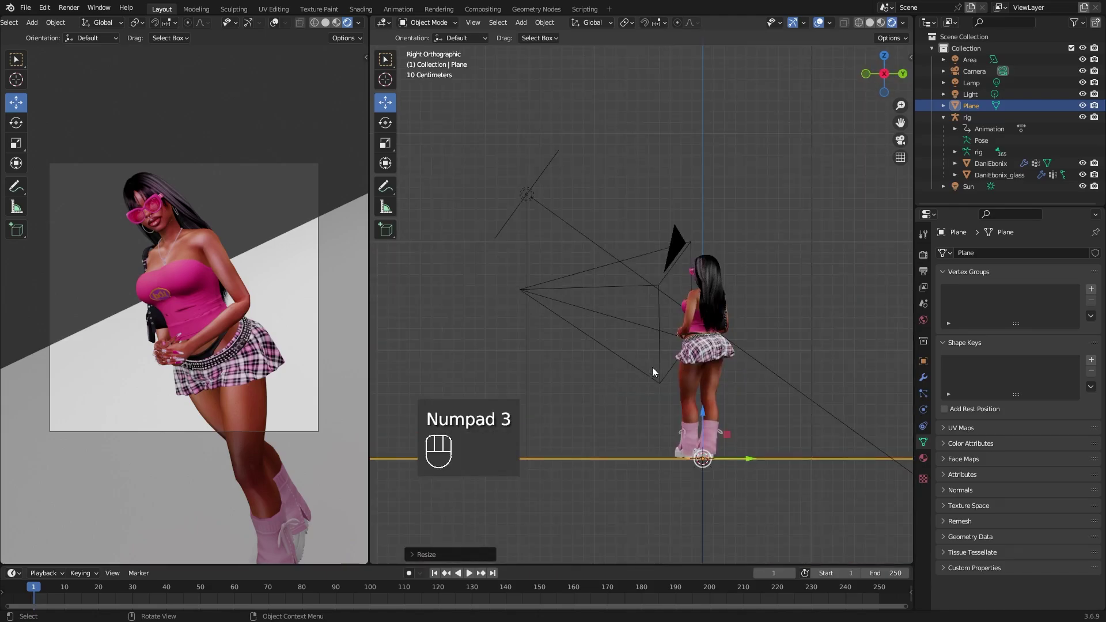
key("shift+a")
mouse_move(732, 321)
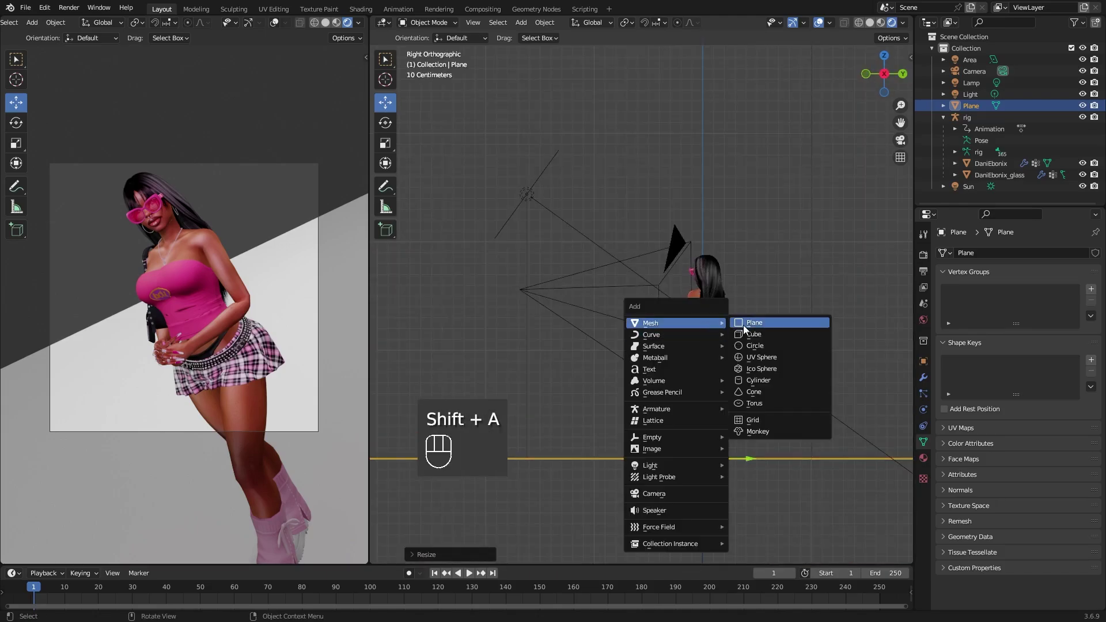
left_click(786, 321)
type("r-90")
left_click(558, 235)
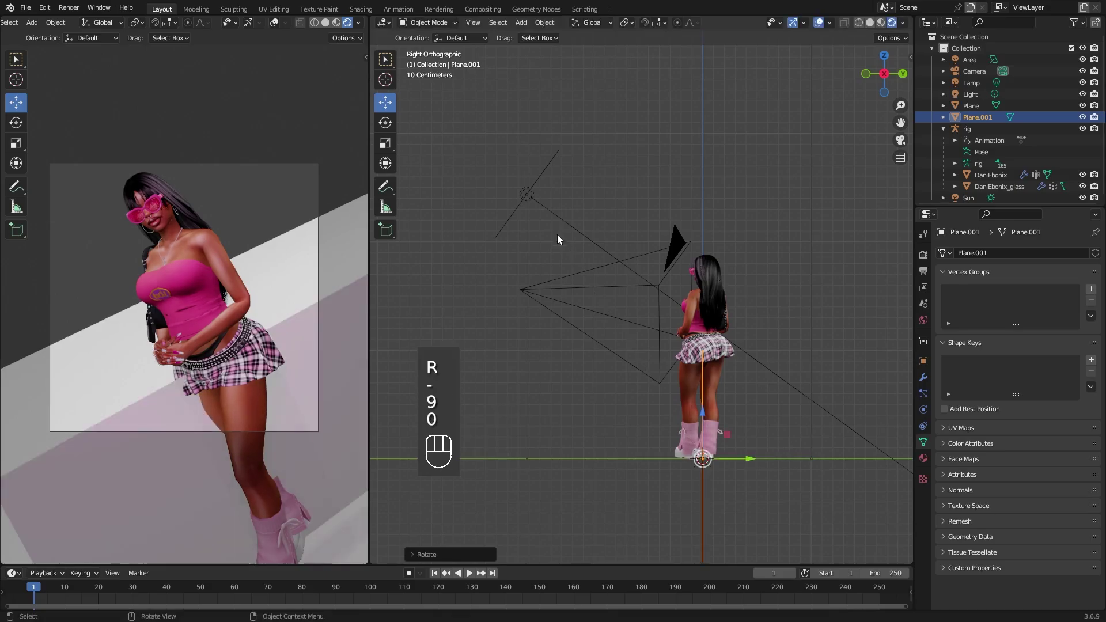
- Move the upright plane along Y behind the character and scale it up to fill the backdrop
left_click_drag(747, 459, 893, 459)
key("s")
left_click(417, 289)
scroll(417, 289, "down", 1)
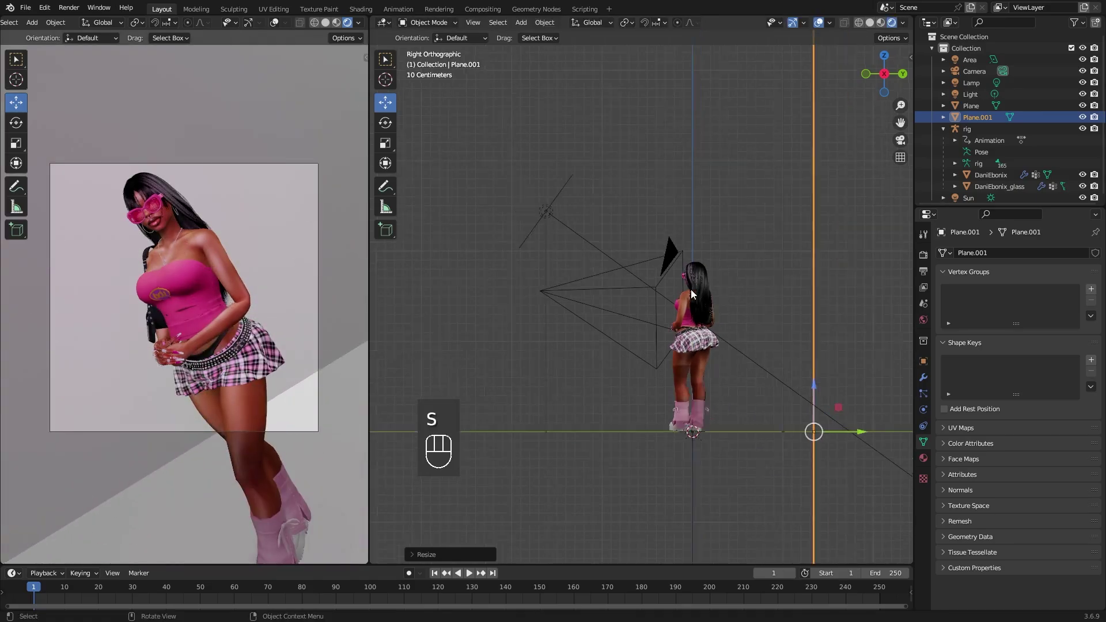
- Give the backdrop plane a new material with a Glossy BSDF surface and a roughness of 0.146
middle_click_drag(541, 268, 693, 289)
scroll(657, 288, "up", 1)
scroll(642, 275, "up", 3)
middle_click_drag(609, 264, 525, 203)
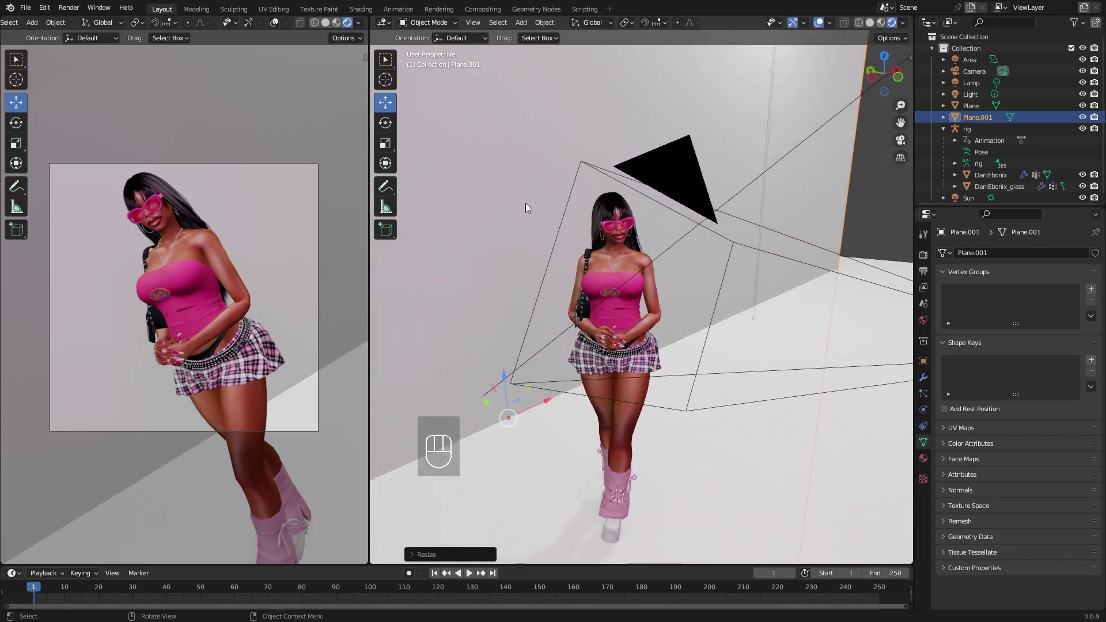
left_click(923, 458)
left_click_drag(1036, 375, 1008, 376)
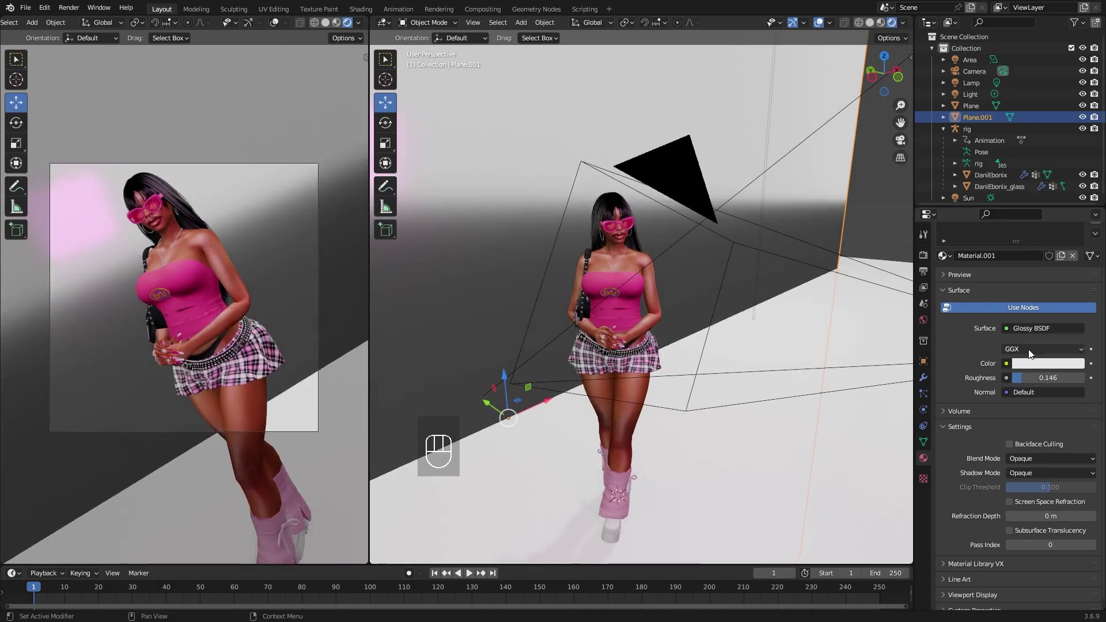
- Assign the existing Material_002 to the floor plane
left_click(976, 106)
left_click(945, 301)
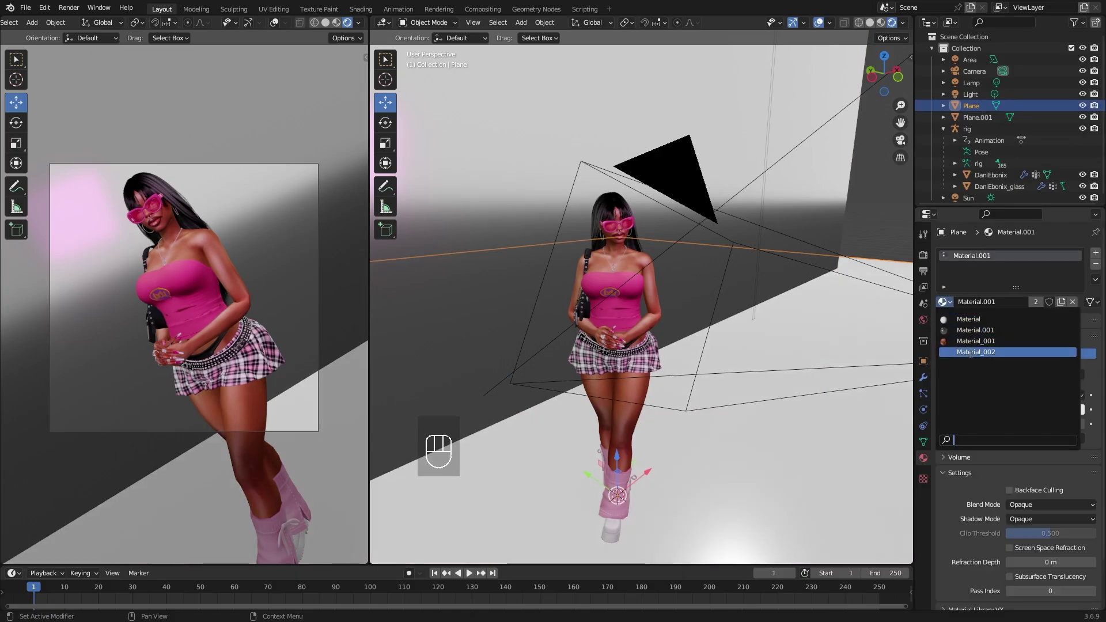
left_click(968, 351)
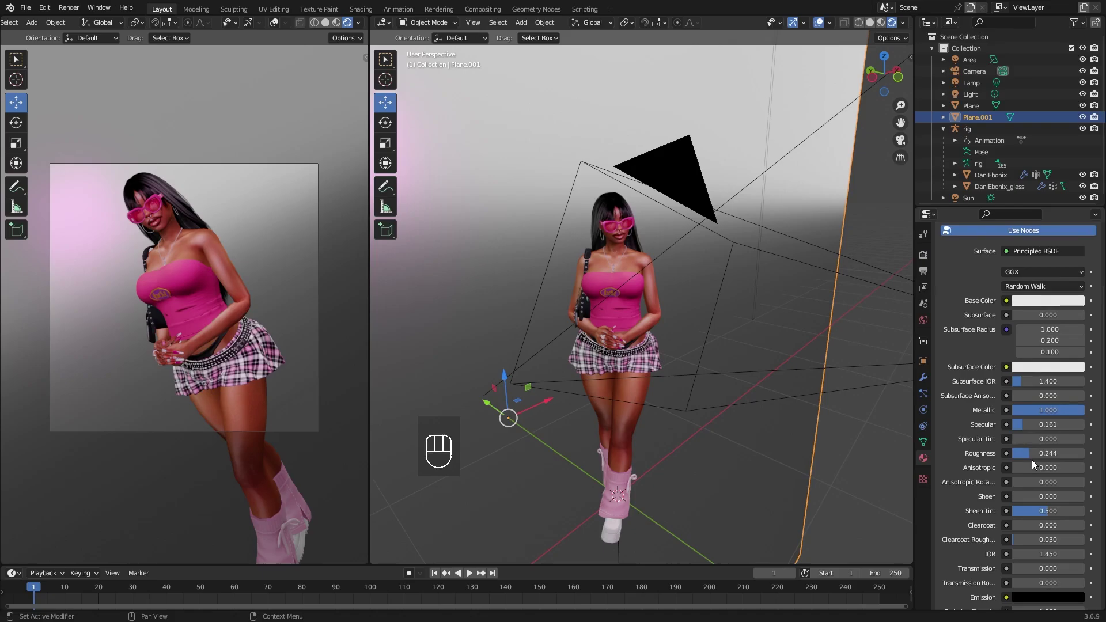
- Change the backdrop plane material's base color to a light lavender
scroll(1031, 460, "down", 5)
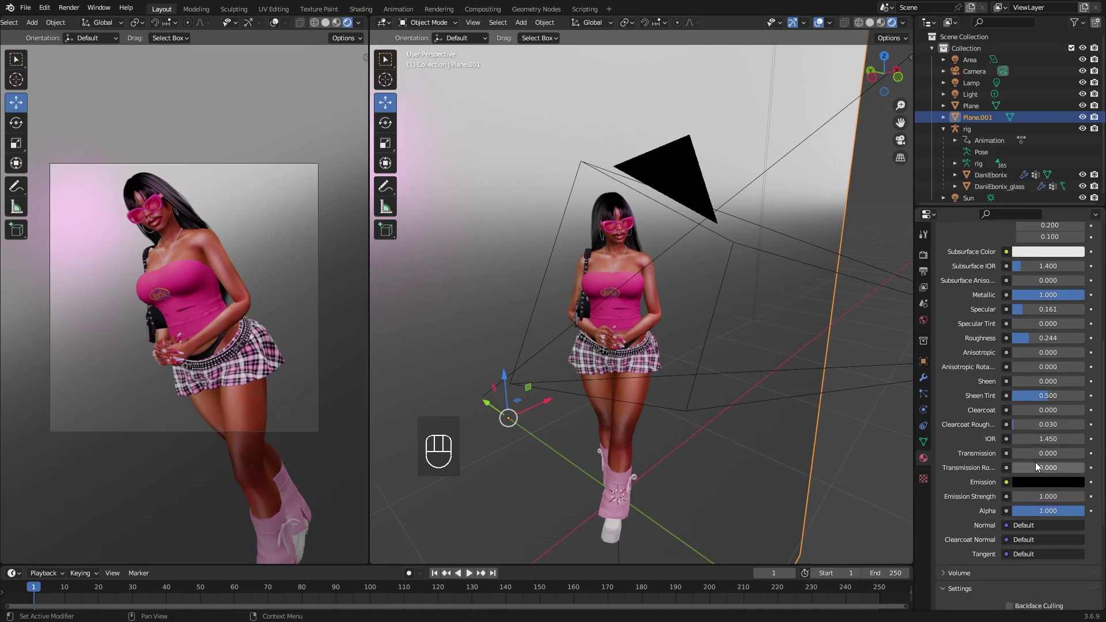
scroll(1035, 462, "up", 5)
left_click(1049, 324)
mouse_move(1009, 206)
left_mouse_down()
mouse_move(1026, 217)
mouse_move(1033, 197)
left_mouse_up()
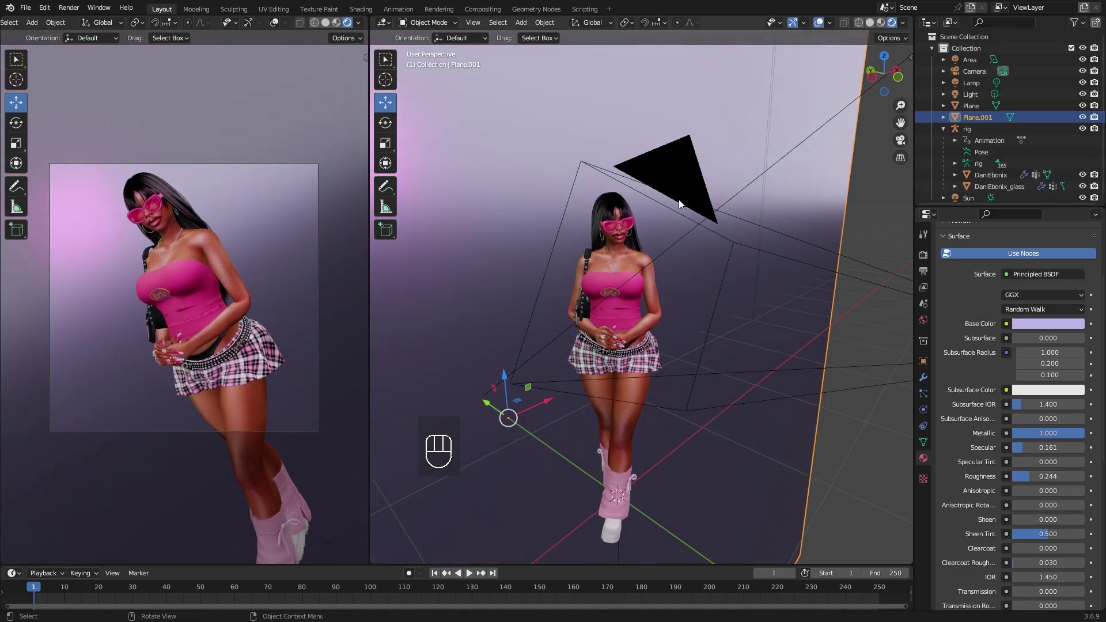
- Change the Area light's color to a lighter pink and its shape to Ellipse
scroll(680, 201, "down", 4)
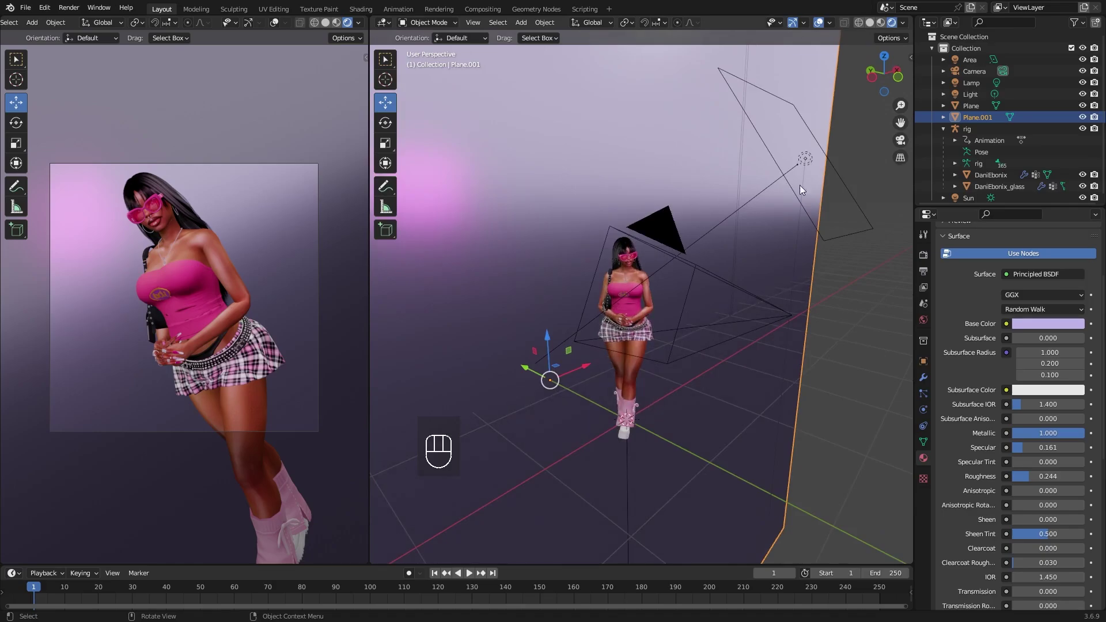
left_click(971, 60)
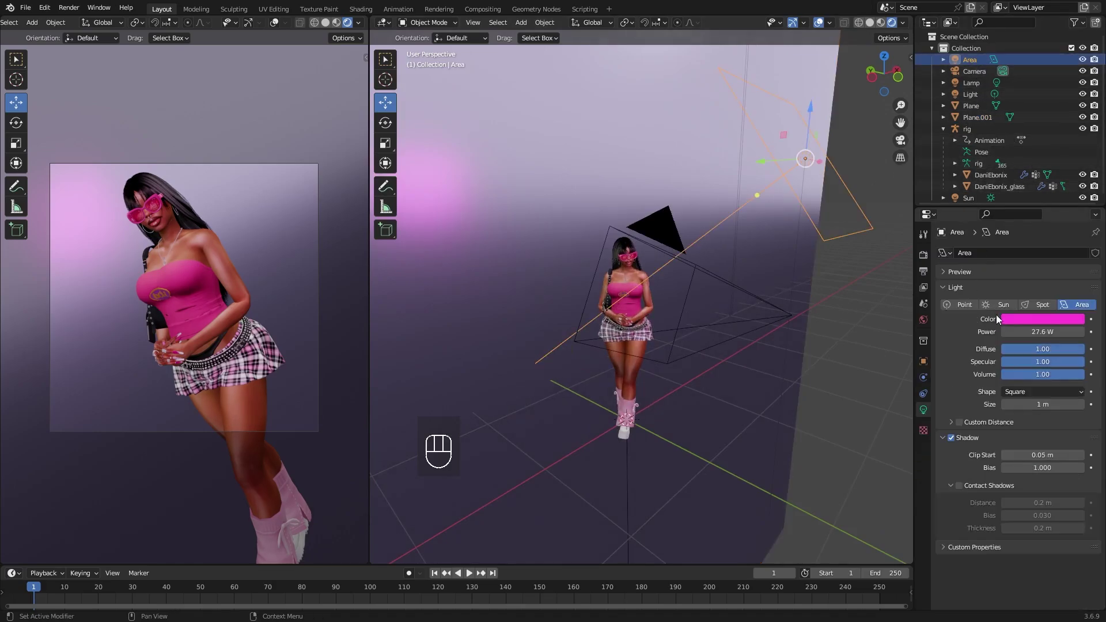
left_click(1016, 318)
left_click_drag(1049, 234, 1039, 223)
left_click(1042, 220)
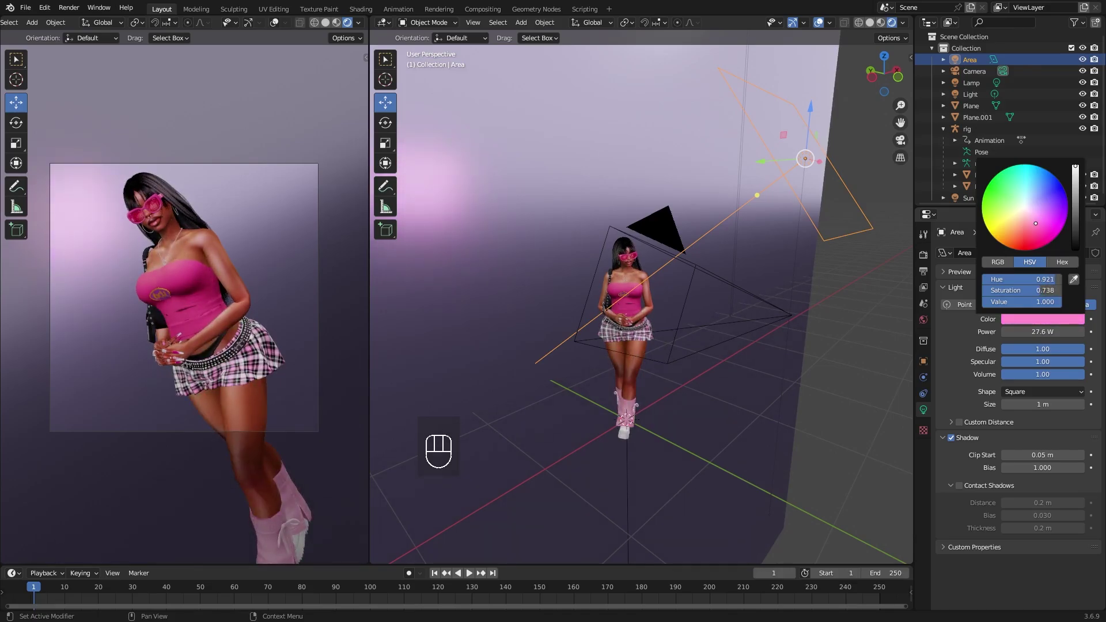
left_click(1041, 223)
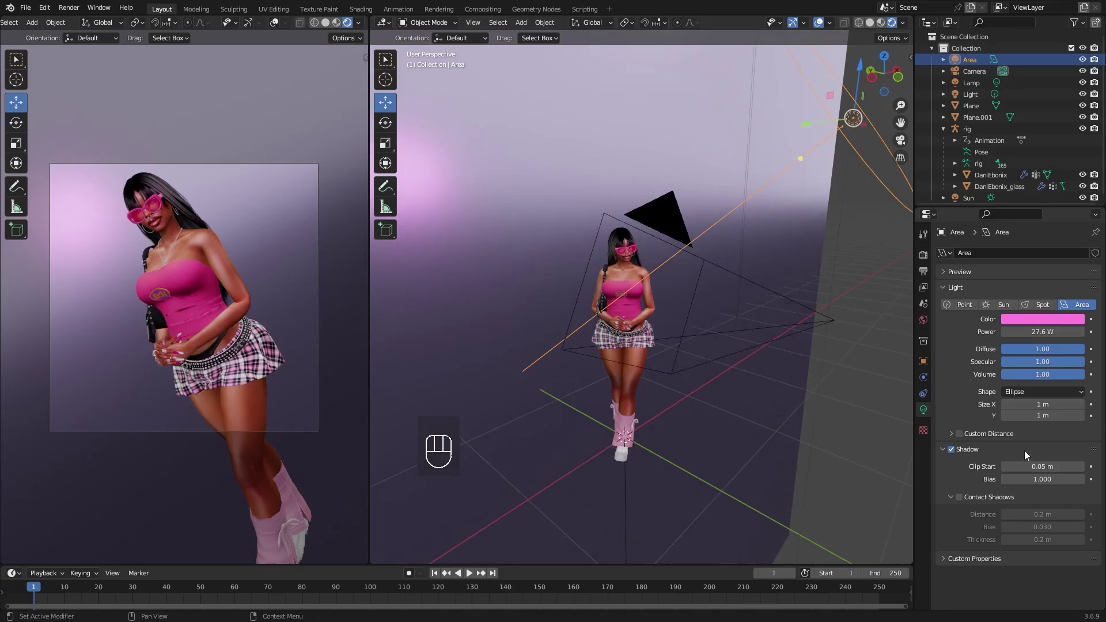
- Enable contact shadows on the Area light and adjust its shadow bias while viewing the character's face up close
left_click(959, 497)
scroll(601, 172, "up", 5)
middle_click_drag(601, 171, 787, 424)
middle_click_drag(761, 277, 612, 337)
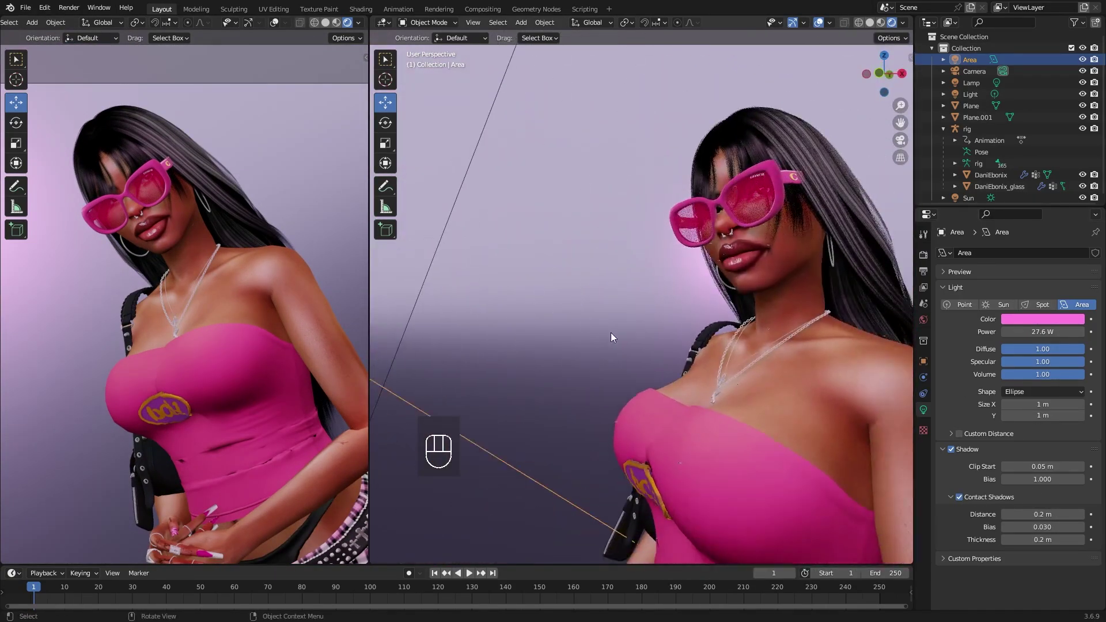
left_click_drag(1042, 478, 1046, 527)
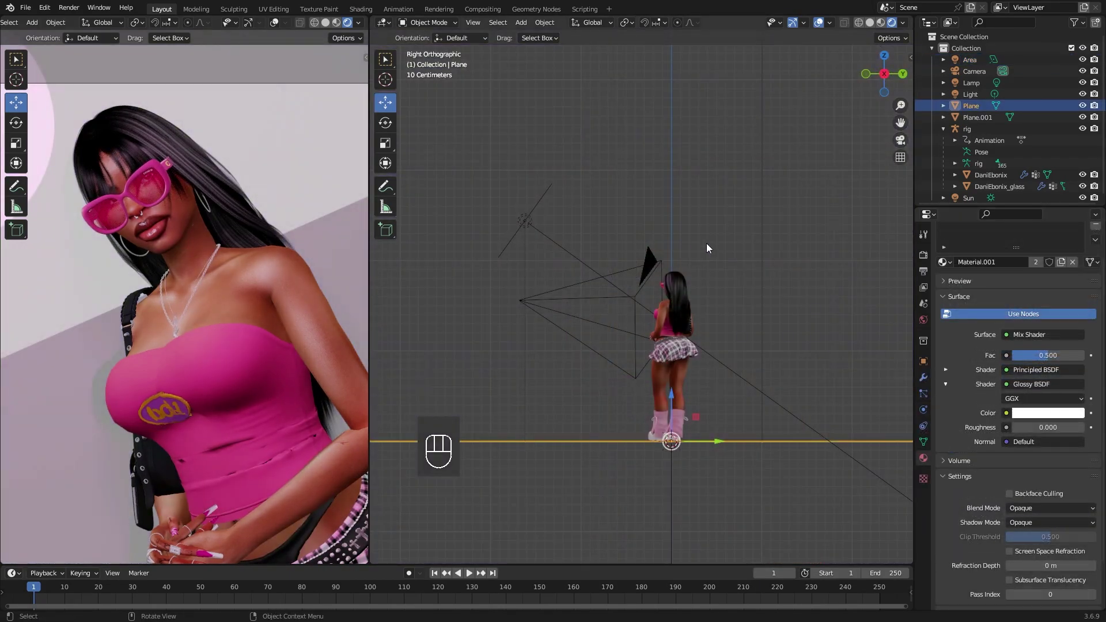
- Add a Reflection Plane light probe and rotate it -90 degrees in the side view so it stands upright
key("shift+a")
mouse_move(621, 223)
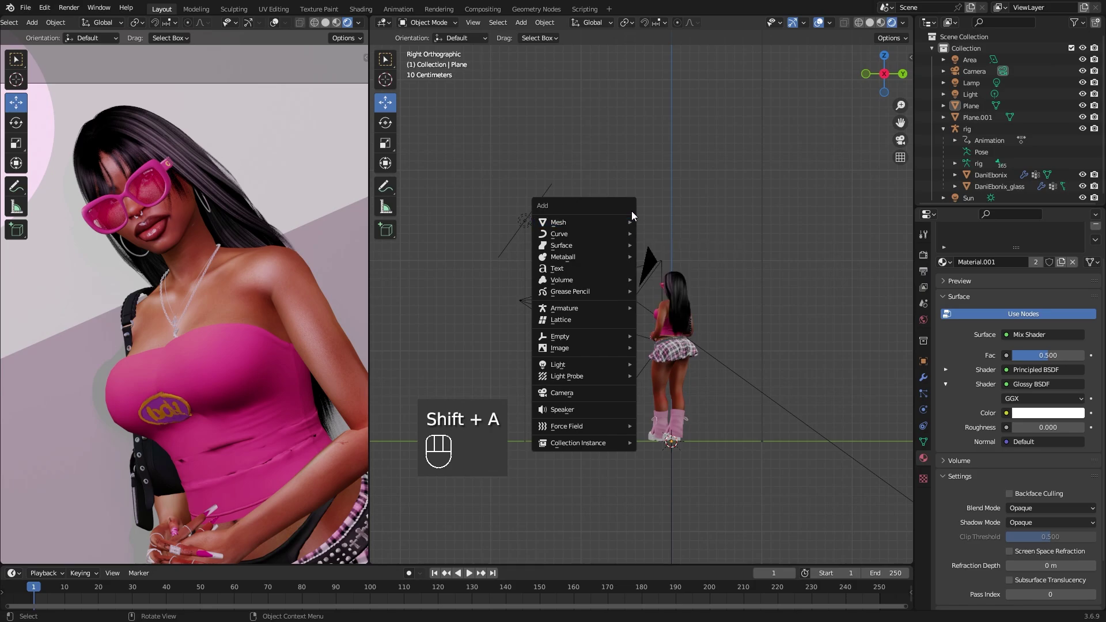
mouse_move(582, 379)
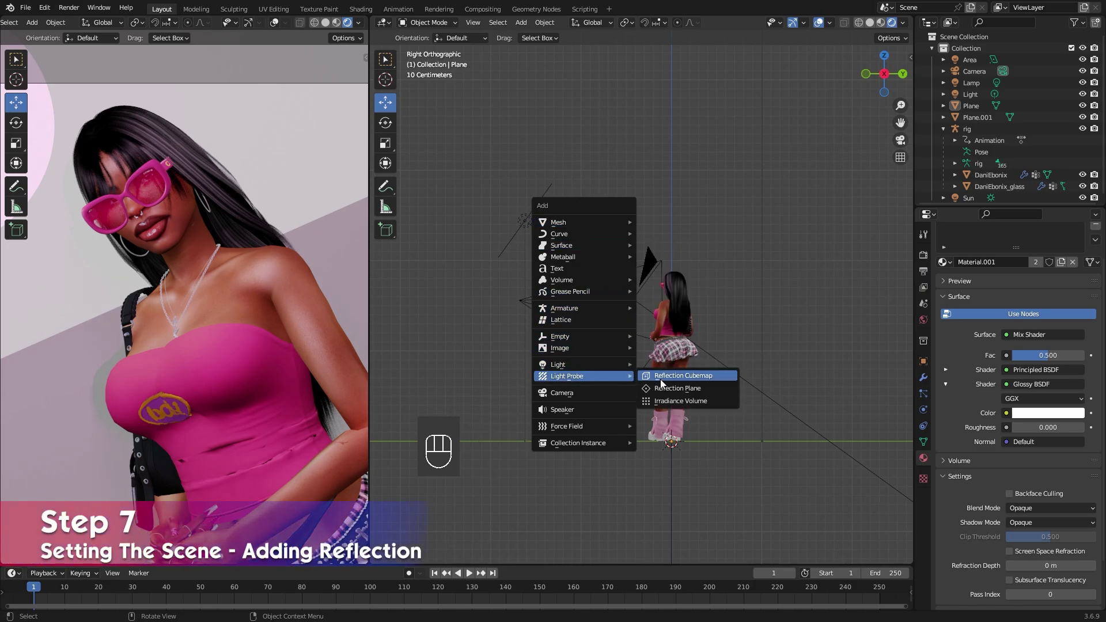
left_click(672, 388)
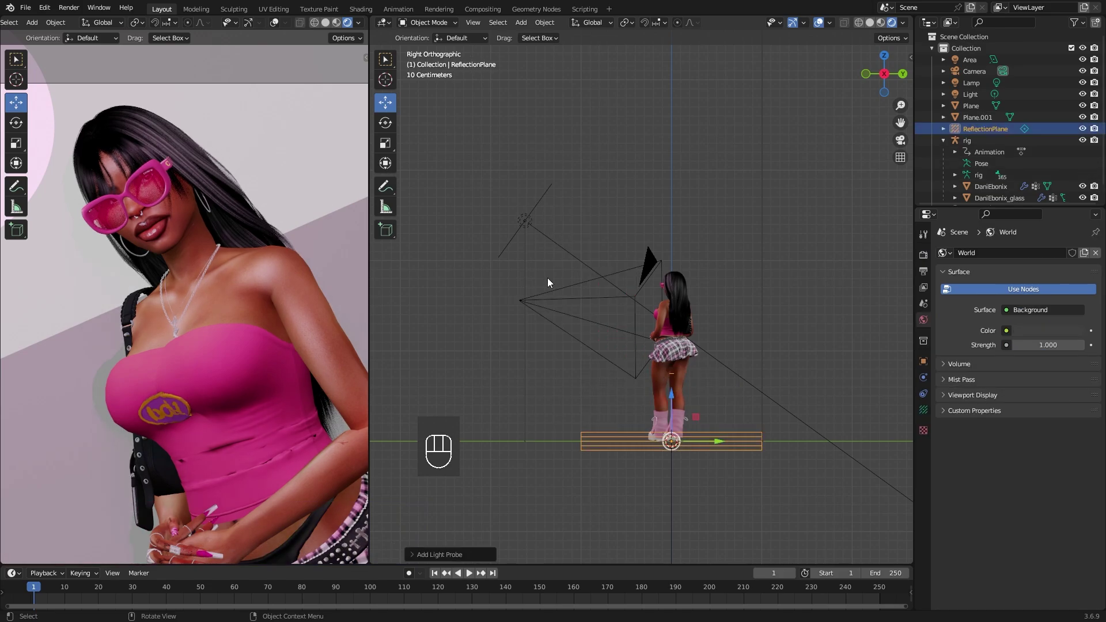
key("r")
type("9")
type("r")
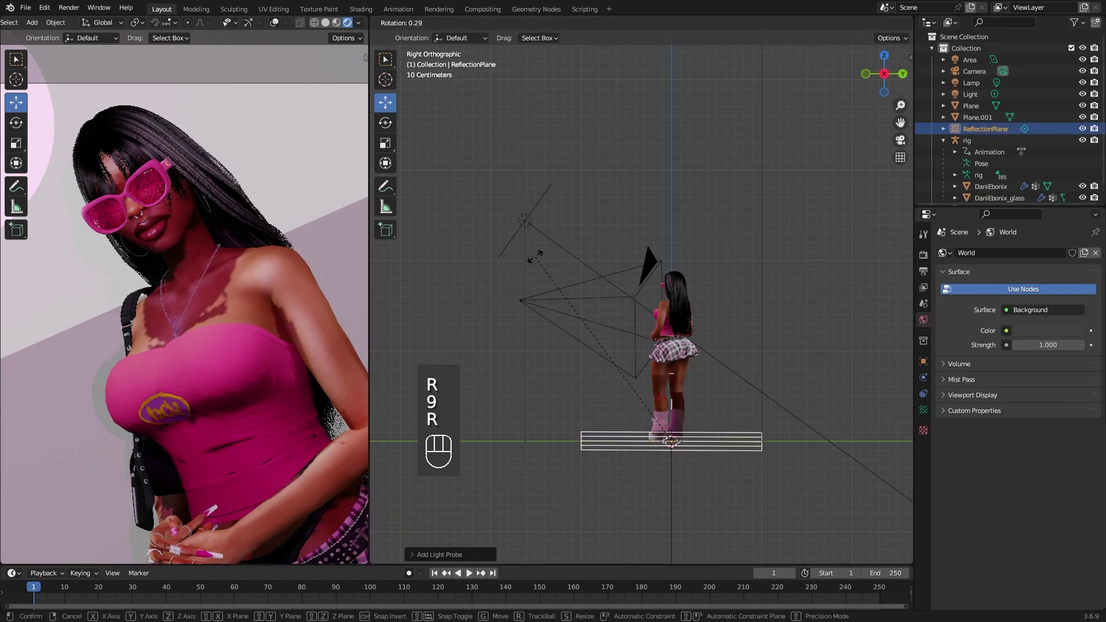
type("-90")
left_click(535, 261)
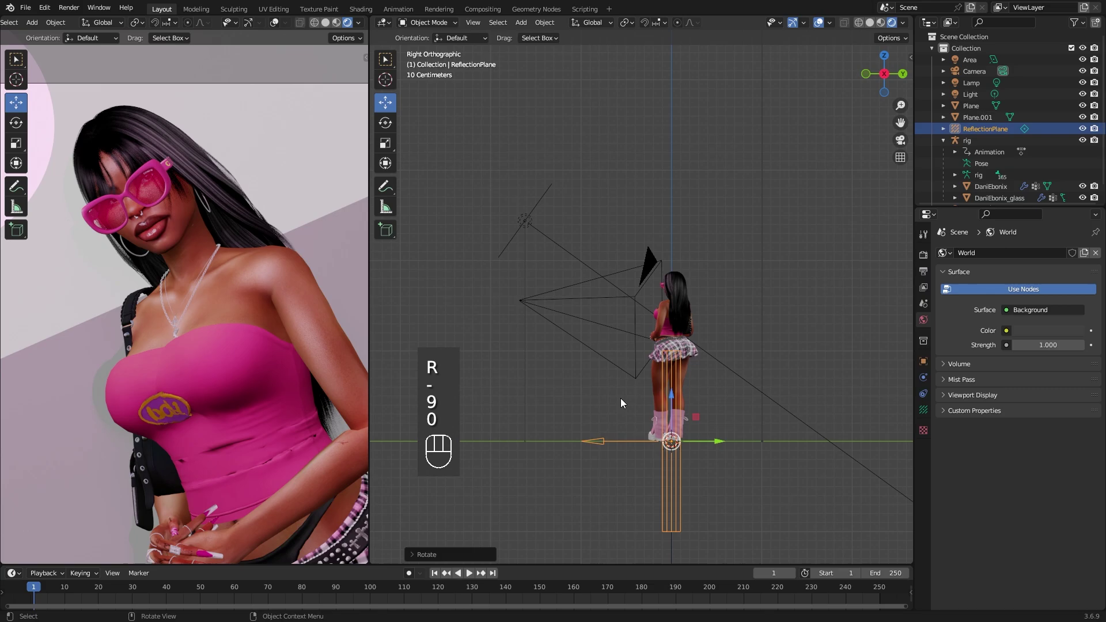
- Raise the reflection plane behind the character, shift it against the backdrop and scale it up to several times its size
left_click_drag(670, 403, 670, 314)
left_click_drag(712, 351, 743, 351)
middle_click_drag(720, 364, 753, 399)
left_click_drag(721, 335, 720, 333)
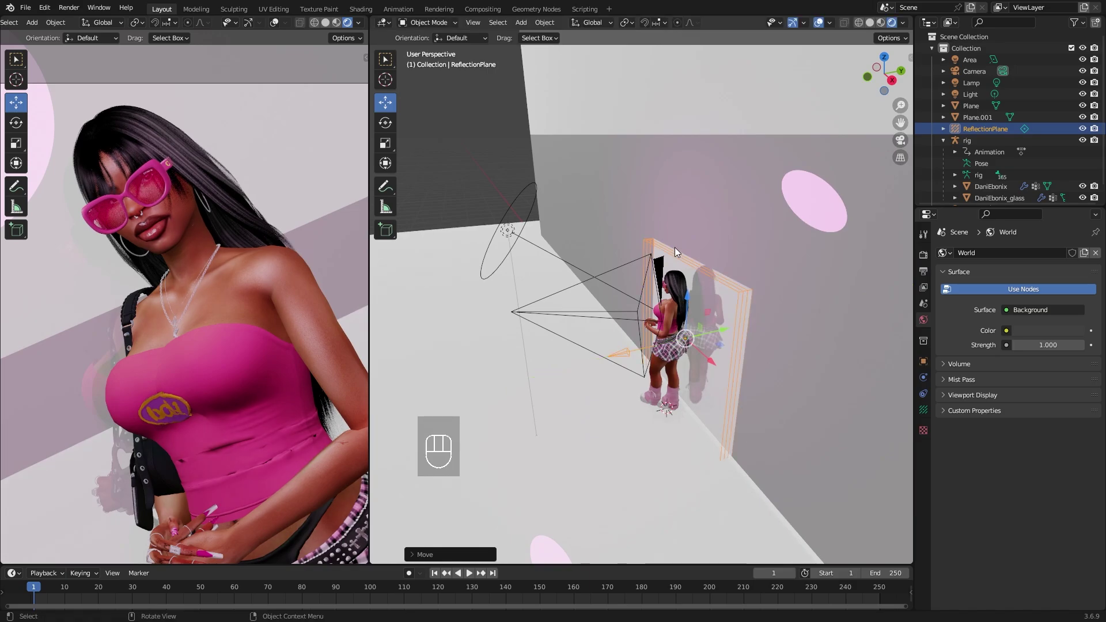
key("s")
left_click(641, 334)
scroll(640, 330, "up", 1)
- Set the reflection probe's distance to 1.2 m, its falloff to 0 and its display arrow size to 1.3 m
left_click(923, 410)
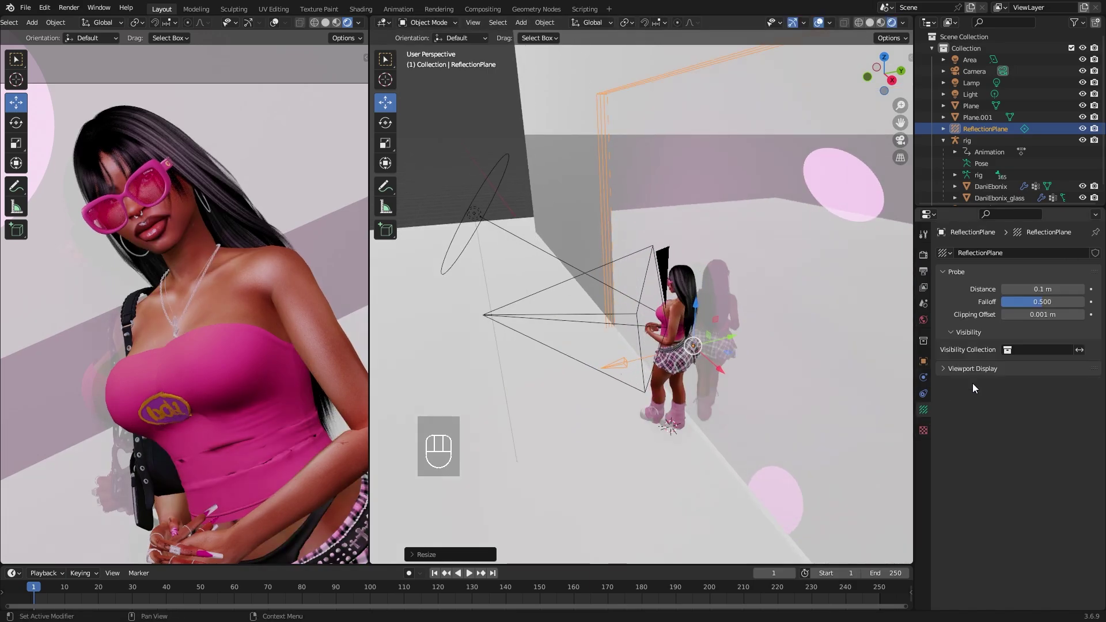
mouse_move(1028, 301)
left_mouse_down()
mouse_move(1001, 302)
mouse_move(1084, 302)
mouse_move(1001, 302)
mouse_move(1071, 288)
mouse_move(1040, 289)
left_mouse_up()
left_click(954, 369)
left_click_drag(1031, 385, 1069, 385)
- Fine-tune the reflection plane's position along the Y axis to line it up with the backdrop wall
left_click_drag(730, 337, 736, 339)
scroll(736, 339, "down", 2)
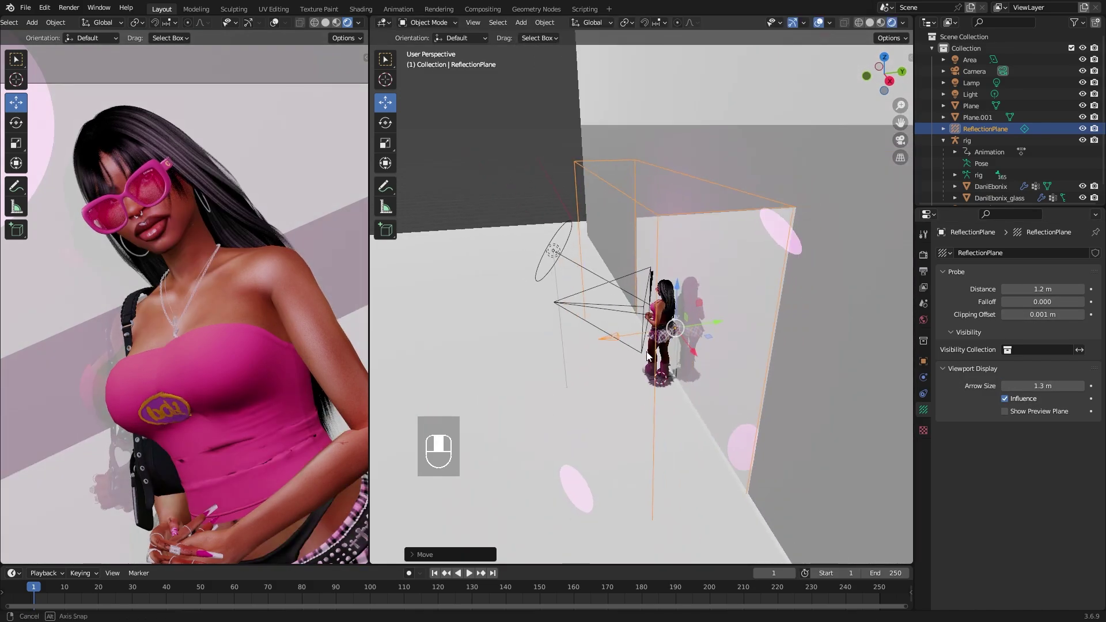
middle_click_drag(736, 339, 704, 362)
scroll(704, 362, "up", 5)
left_click_drag(769, 389, 783, 390)
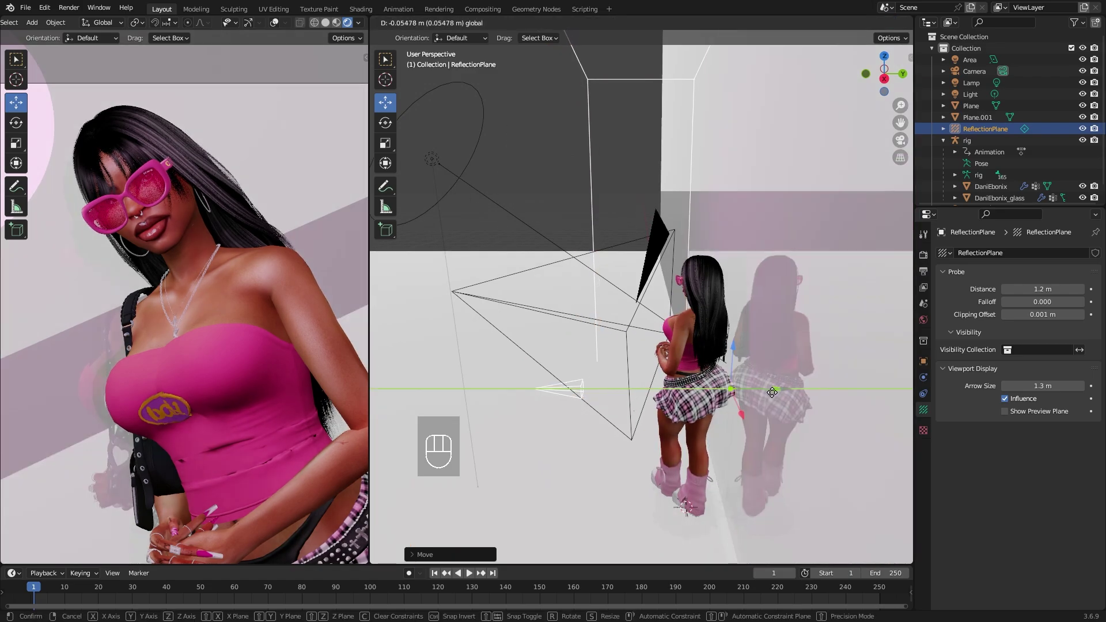
middle_click_drag(800, 194, 797, 327)
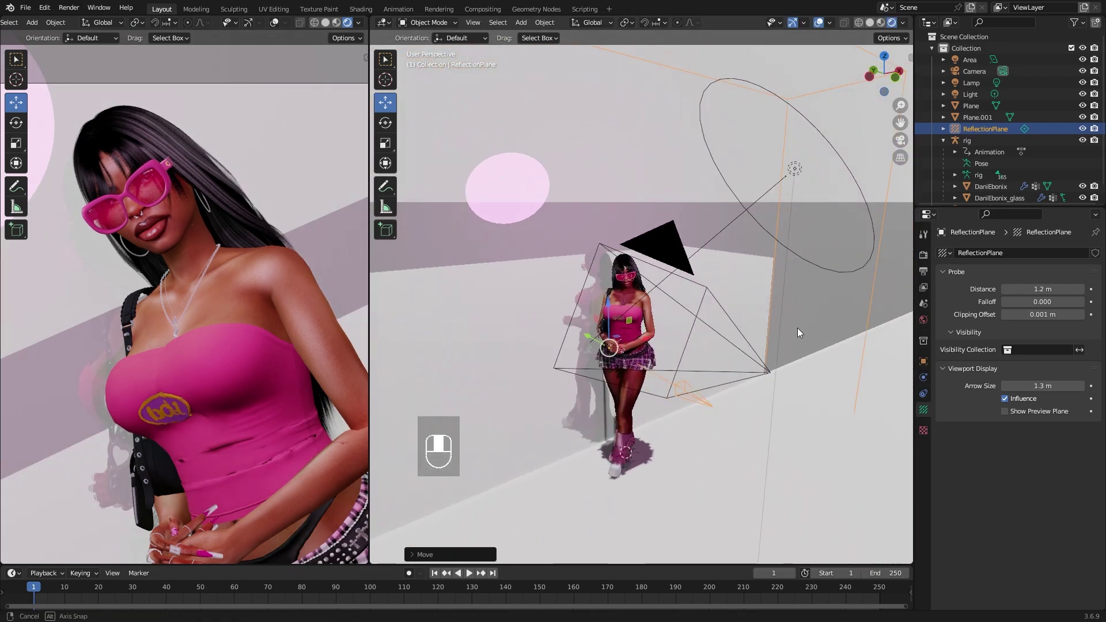
- Change the base color of the backdrop plane's Material.001 to near black
scroll(770, 305, "up", 5)
scroll(643, 289, "down", 1)
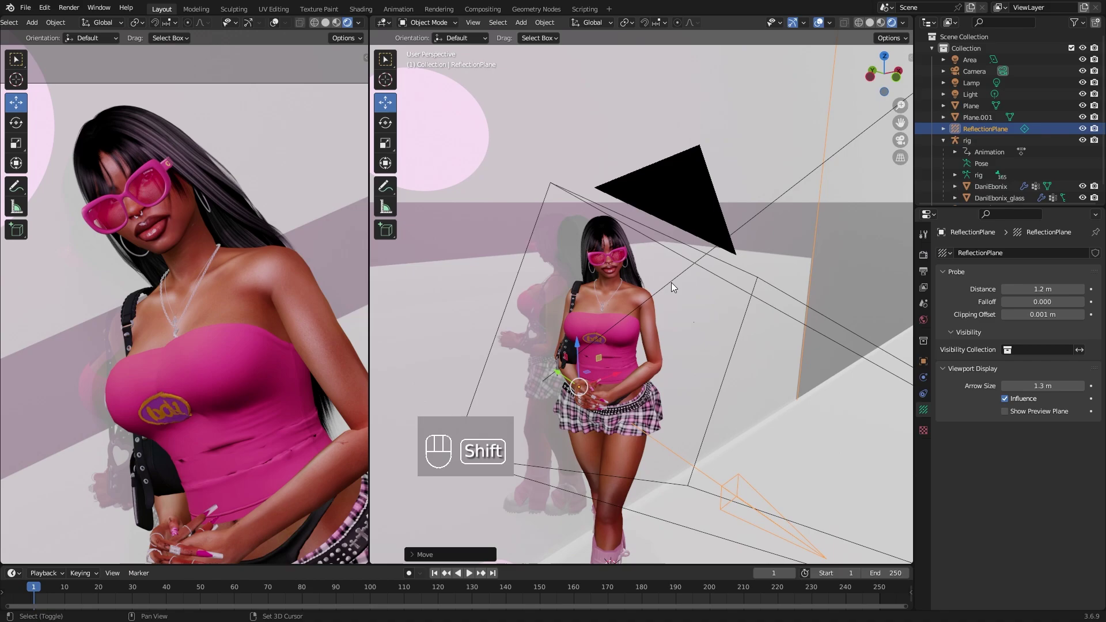
middle_click_drag(672, 282, 747, 301, "shift")
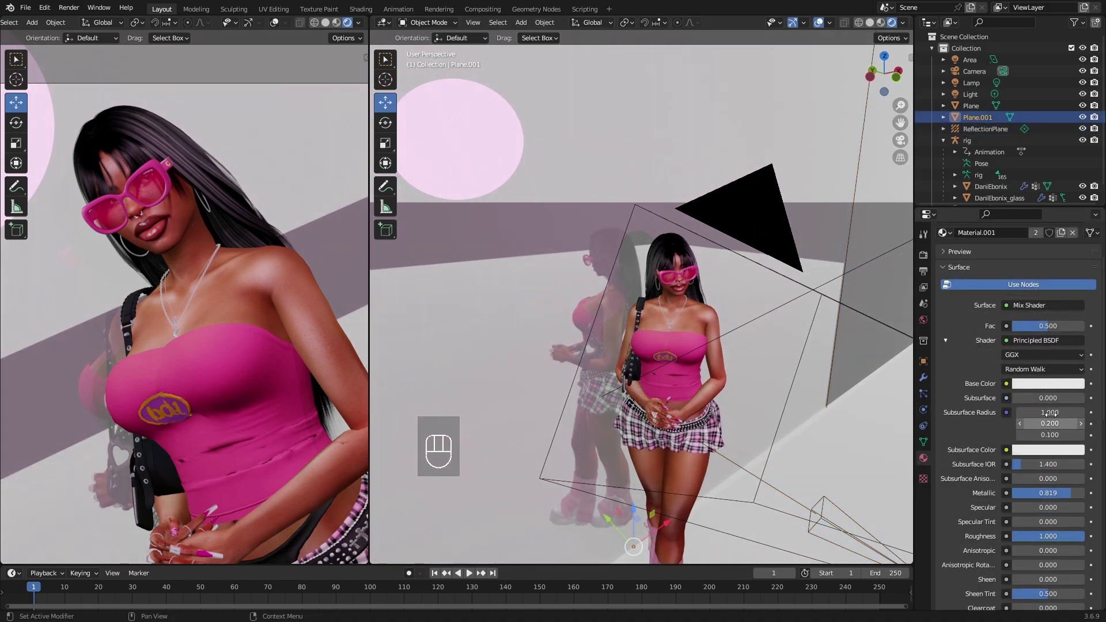
left_click(1046, 385)
mouse_move(1042, 271)
left_mouse_down()
mouse_move(1024, 264)
mouse_move(1075, 287)
mouse_move(1075, 301)
mouse_move(1075, 277)
mouse_move(1076, 296)
left_mouse_up()
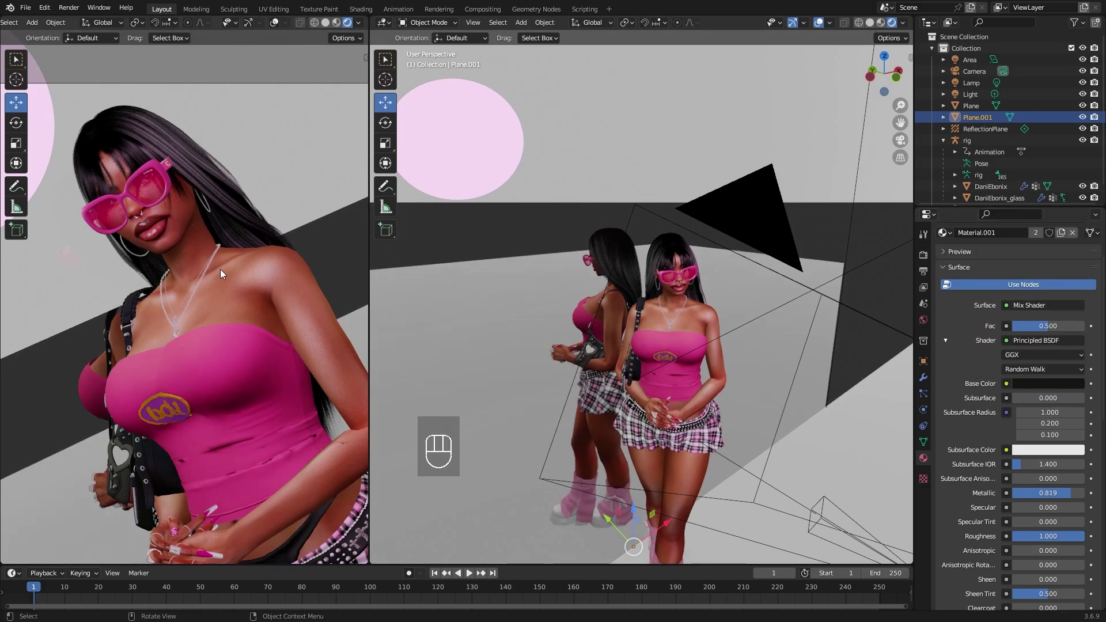
- Add a cube mesh and scale it up into a room that encloses the character
key("shift+a")
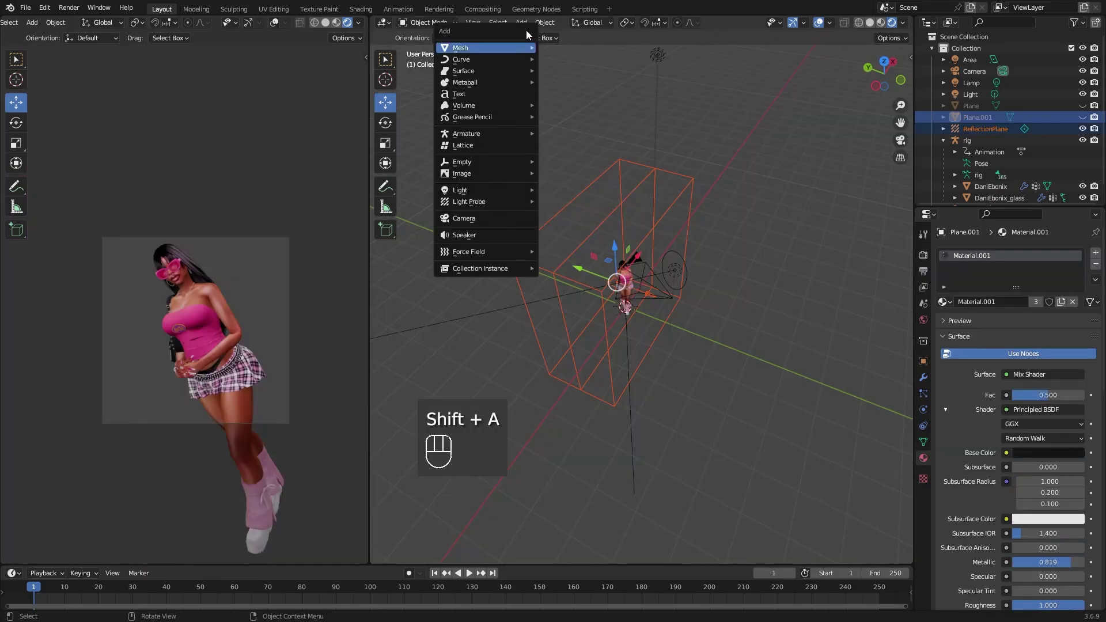
mouse_move(489, 47)
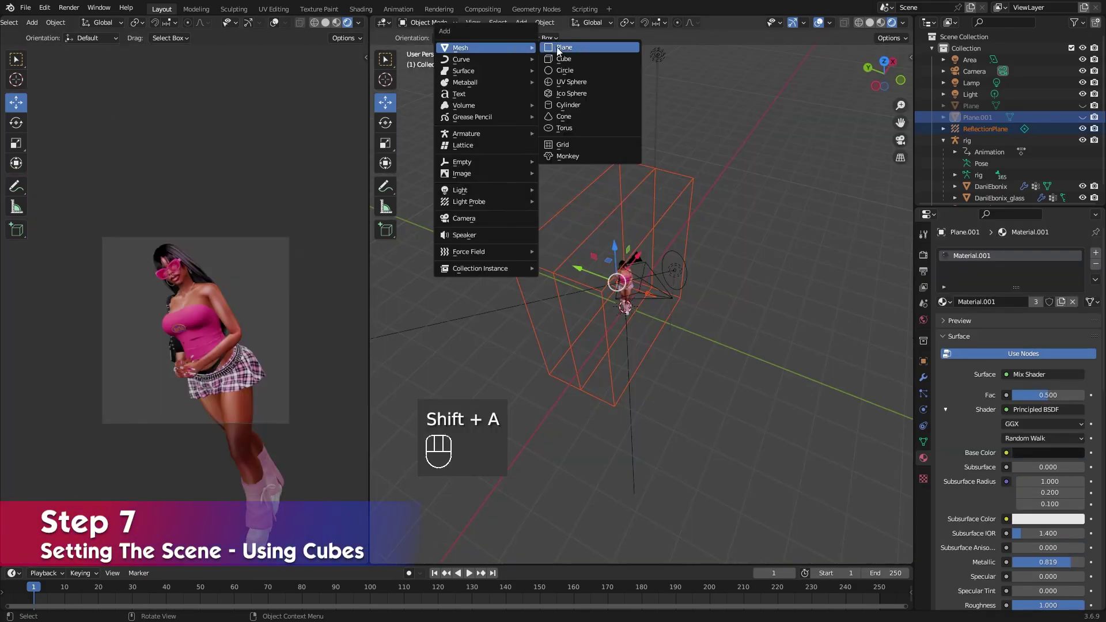
left_click(562, 59)
key("s")
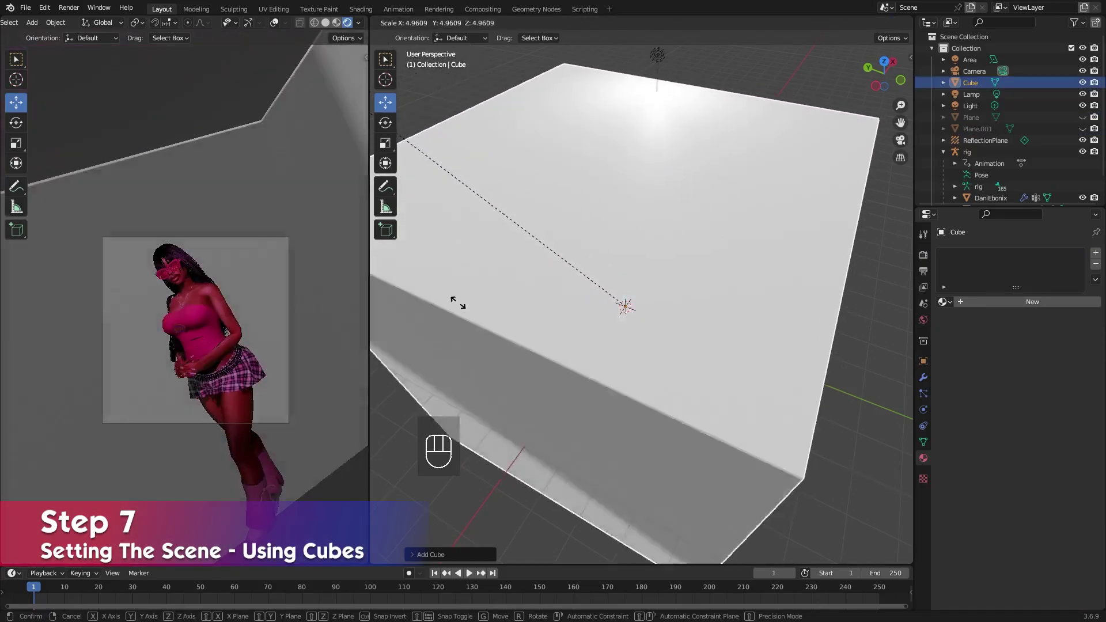
left_click(663, 58)
- Lower the Lamp vertically from above the cube to light the room's interior
left_click(657, 56)
scroll(657, 58, "down", 3)
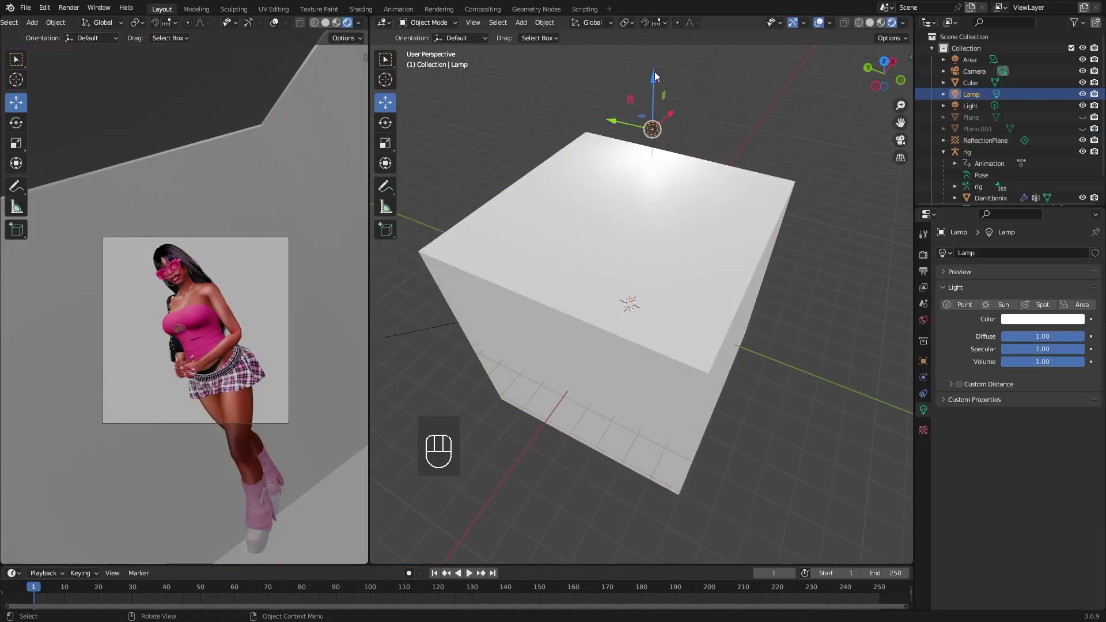
left_click_drag(654, 72, 655, 125)
scroll(1012, 141, "down", 2)
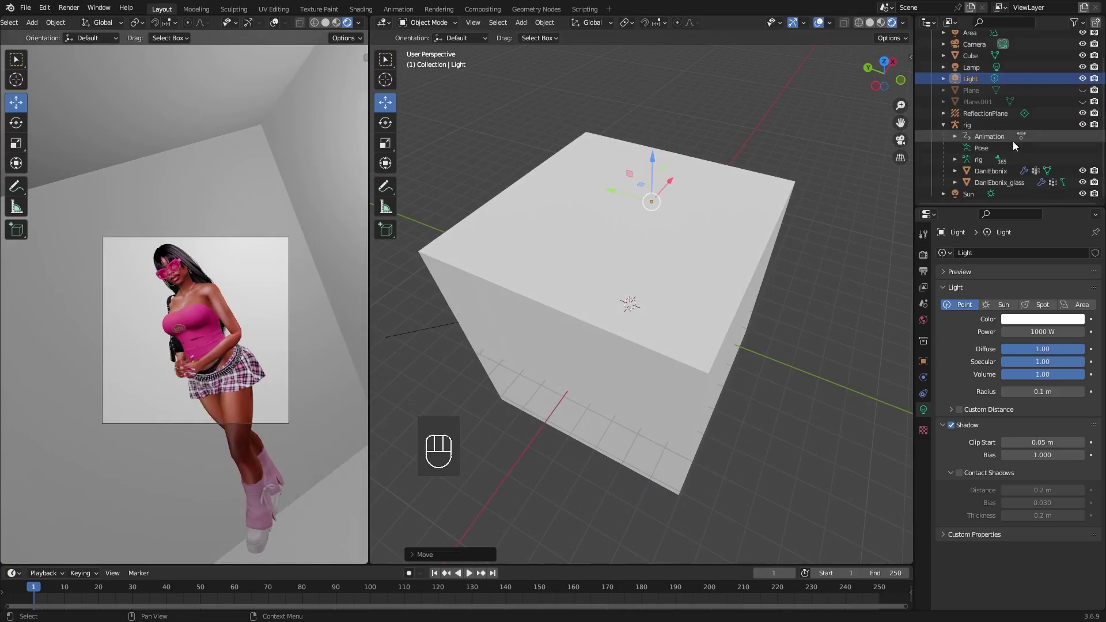
scroll(630, 297, "up", 5)
middle_click_drag(608, 243, 479, 206)
- Move the cube so that its back wall sits directly behind the character
left_click(479, 206)
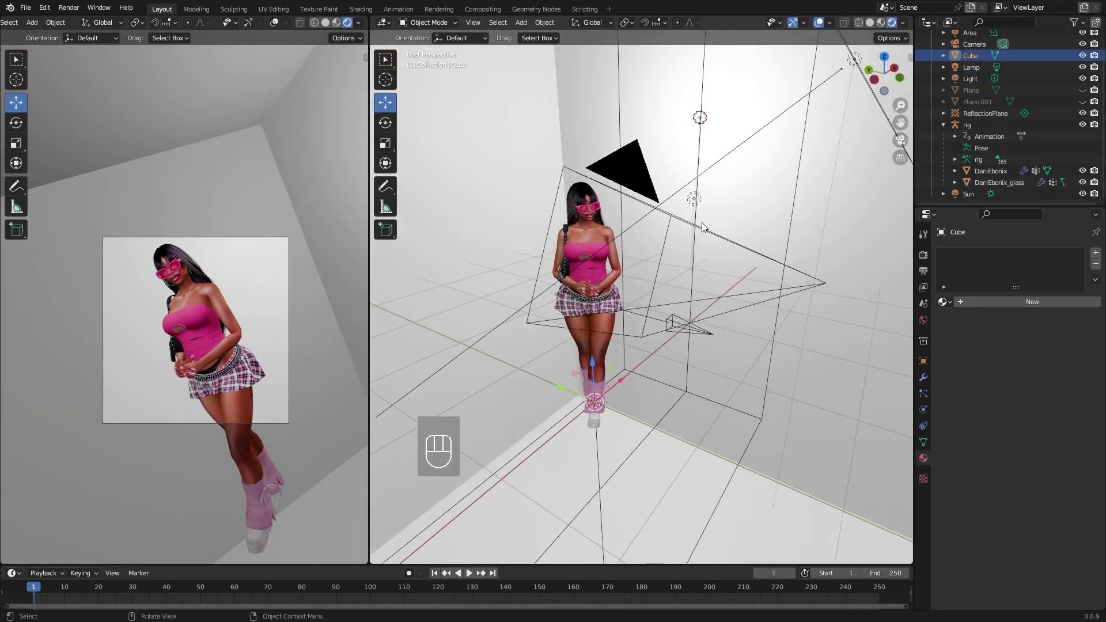
scroll(517, 217, "down", 5)
scroll(582, 319, "up", 4)
scroll(582, 318, "up", 2)
left_click_drag(539, 364, 802, 368)
scroll(628, 336, "up", 4)
middle_click_drag(816, 300, 692, 276)
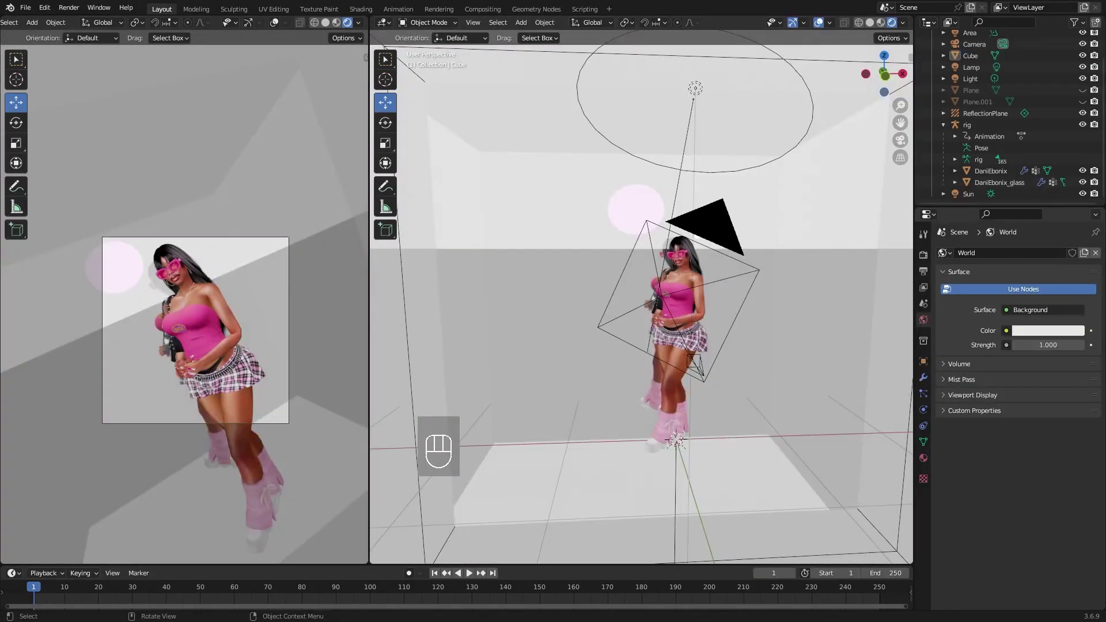
- Use an Environment Texture as the World background color and load brown_photostudio_02_4k.hdr from the HDRS folder
left_click(1005, 310)
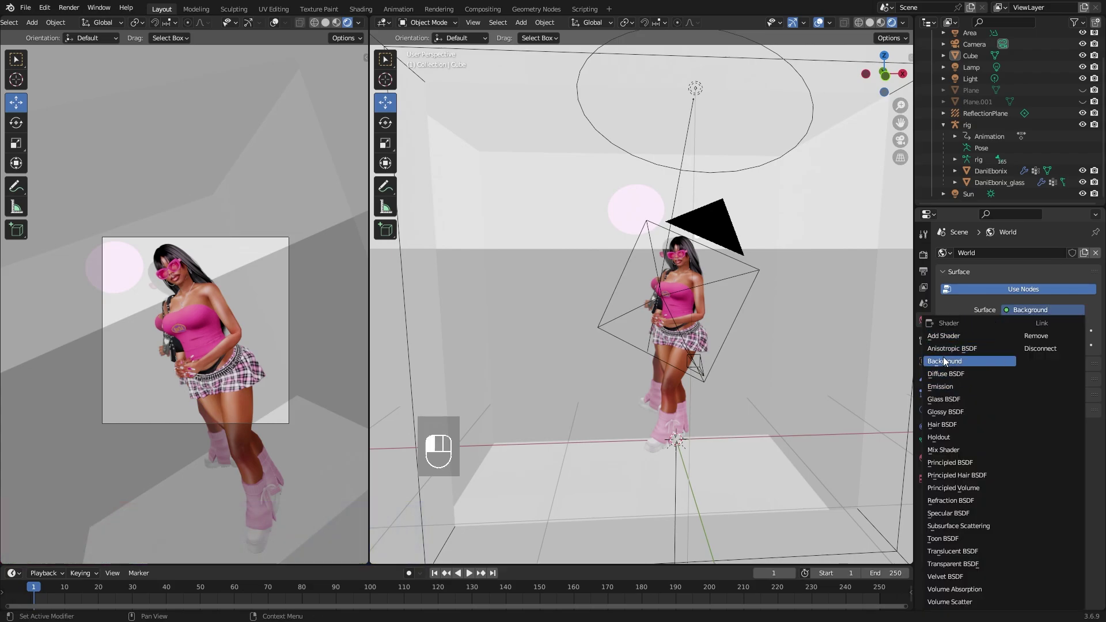
left_click(975, 303)
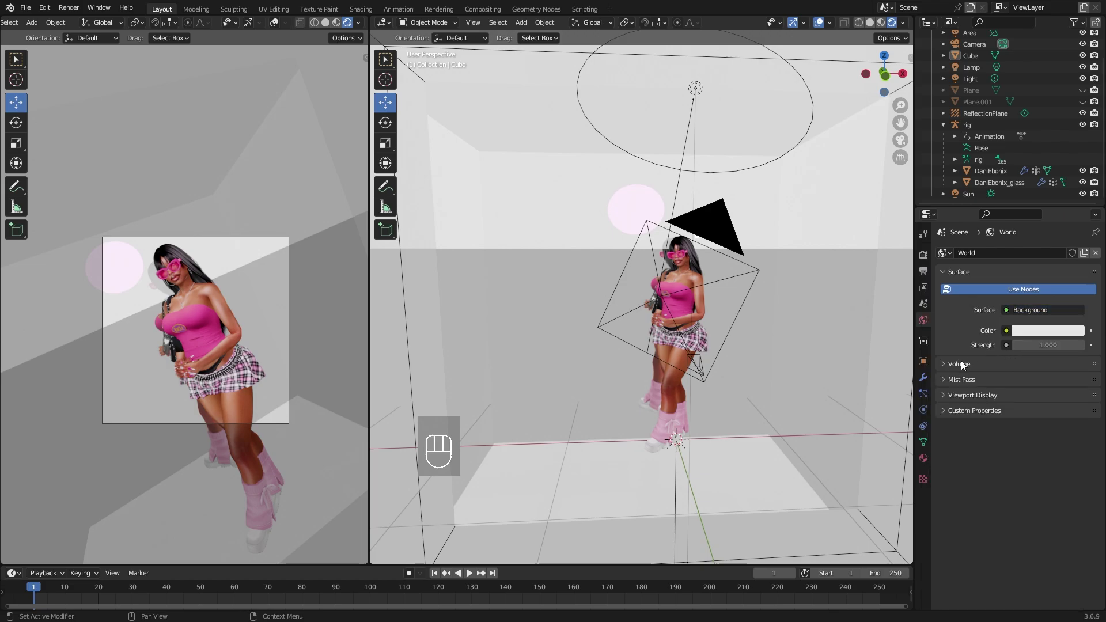
left_click(1006, 330)
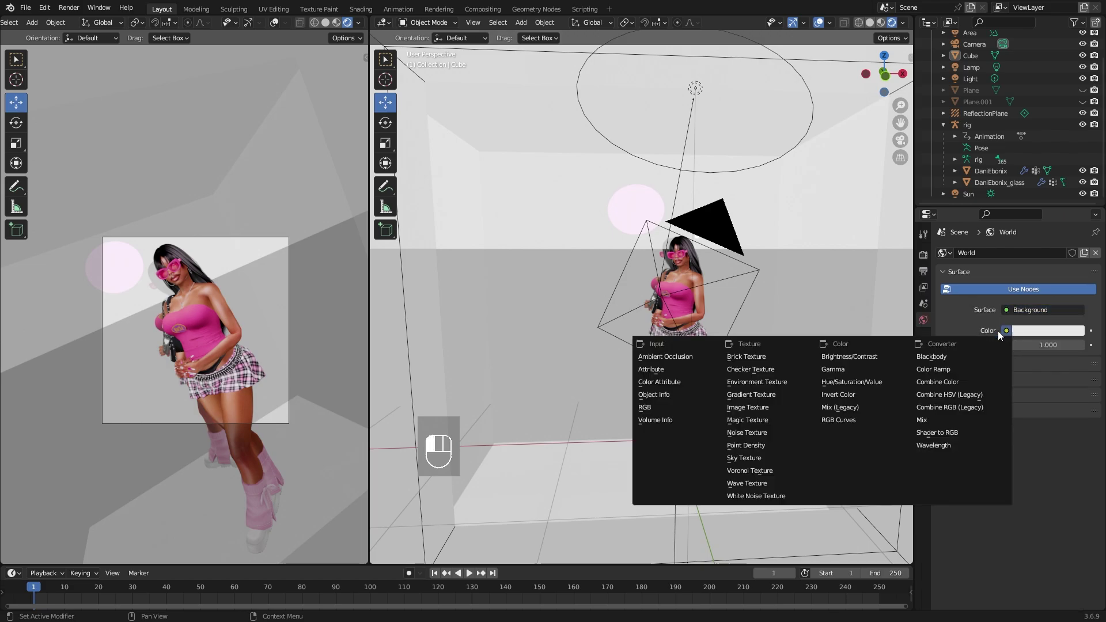
left_click(785, 383)
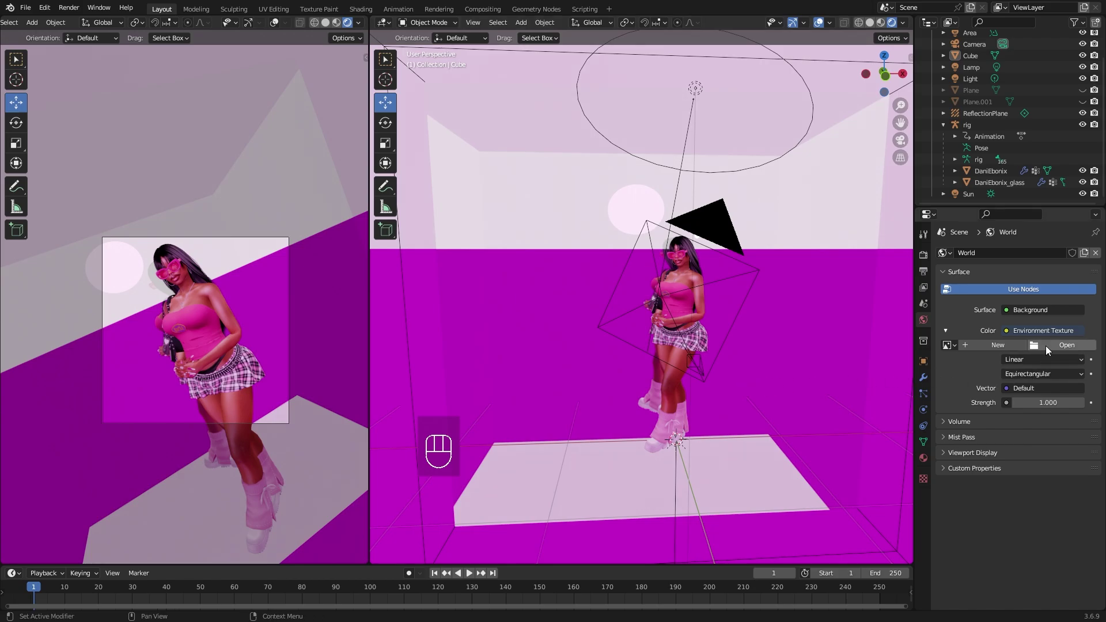
left_click(1063, 345)
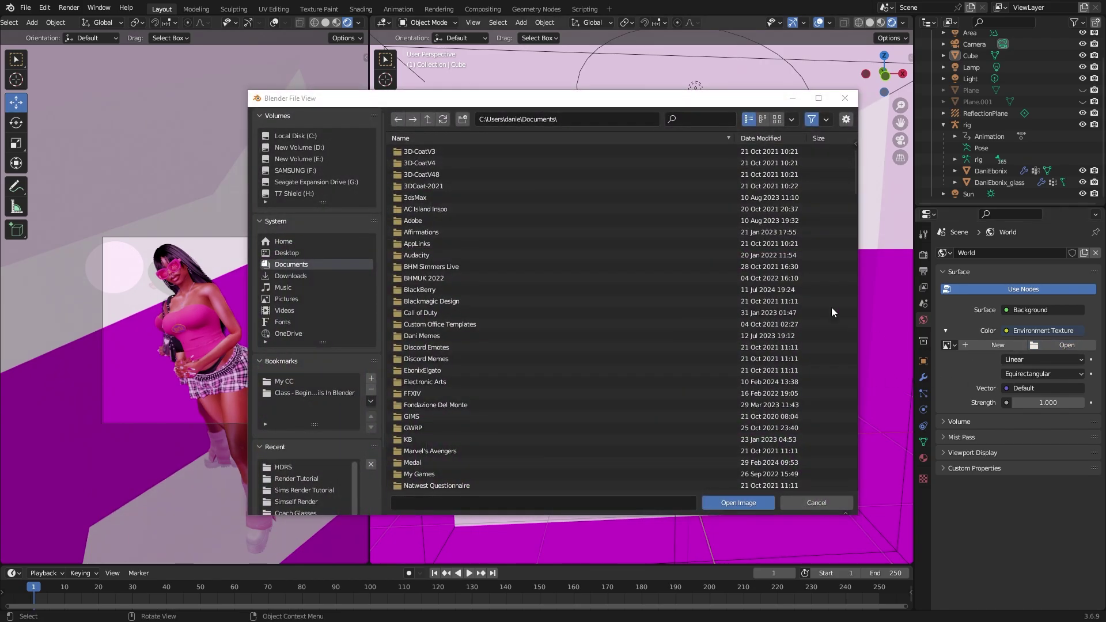
scroll(338, 375, "down", 3)
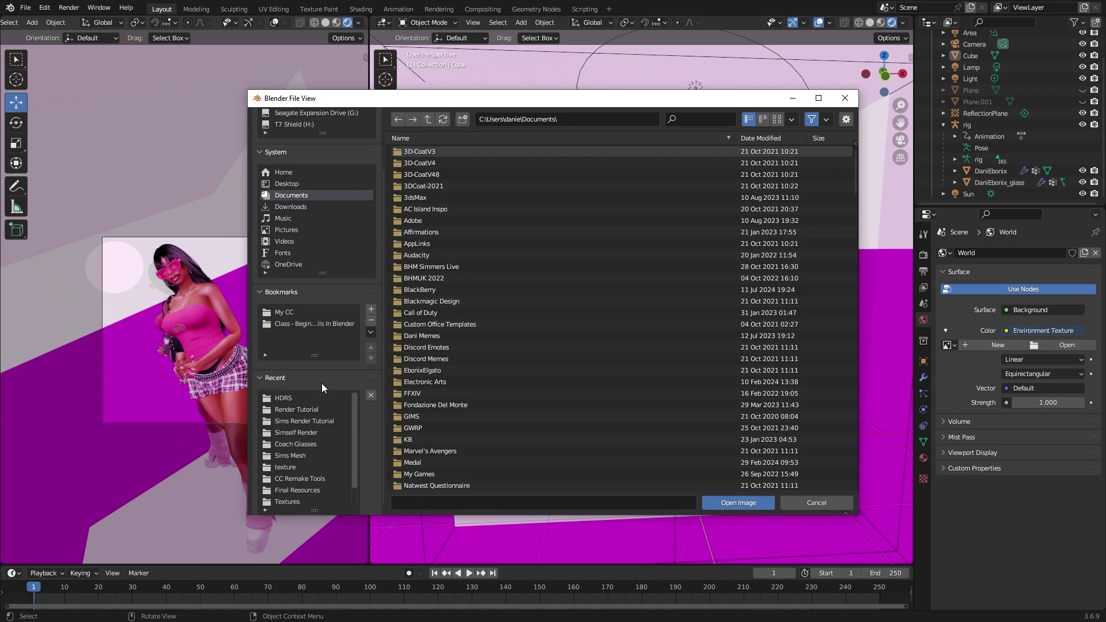
left_click(283, 399)
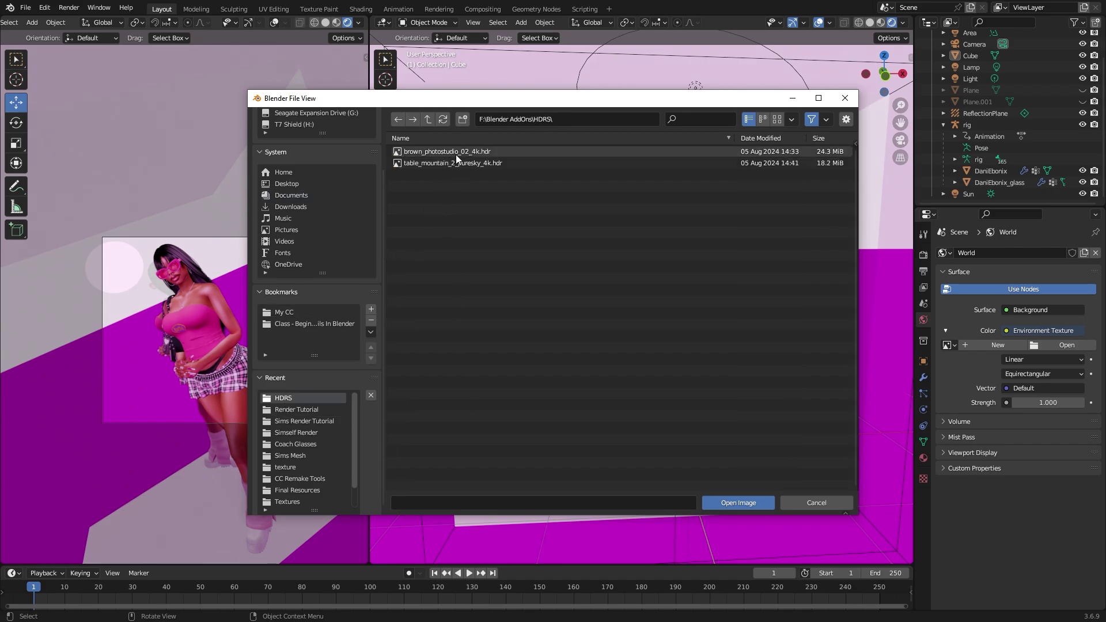
double_click(434, 151)
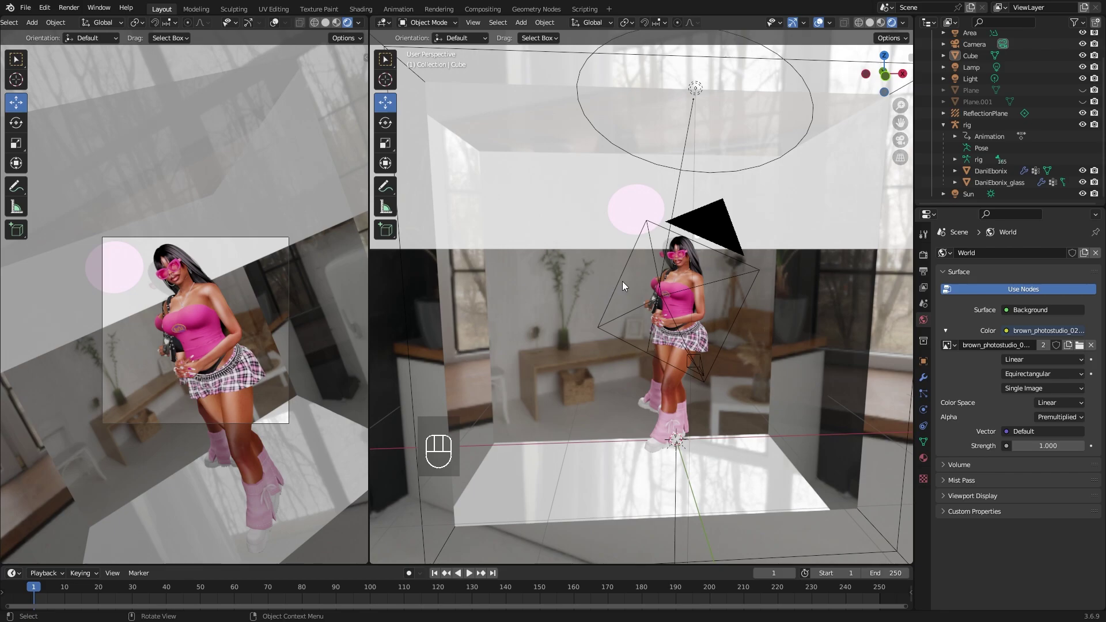
- Delete the cube room from the scene
scroll(980, 127, "up", 2)
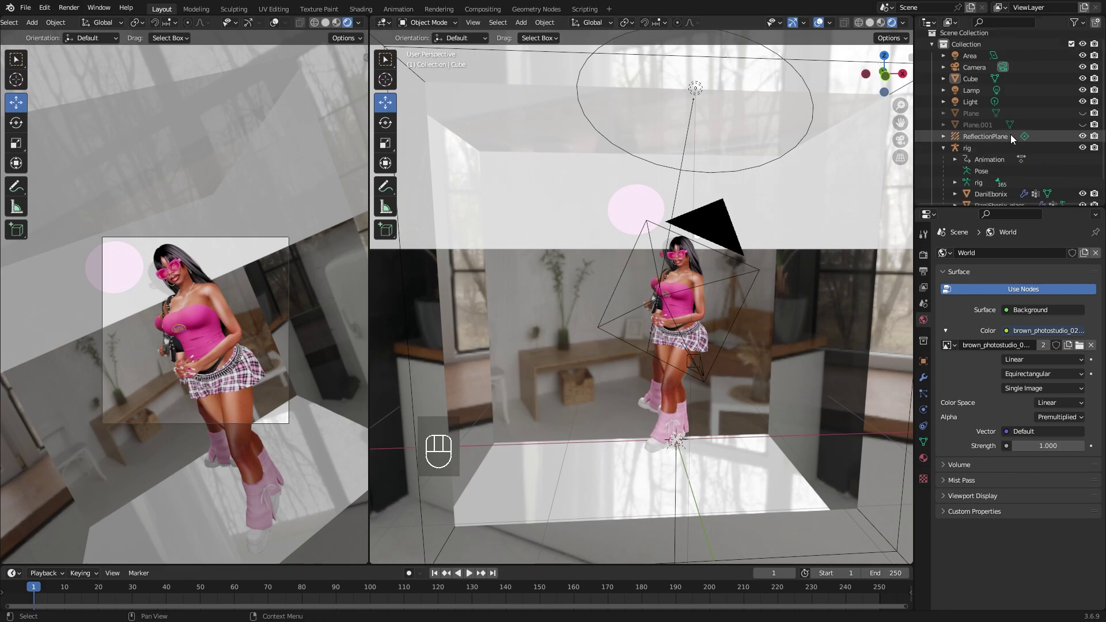
left_click(974, 82)
key("x")
left_click(667, 215)
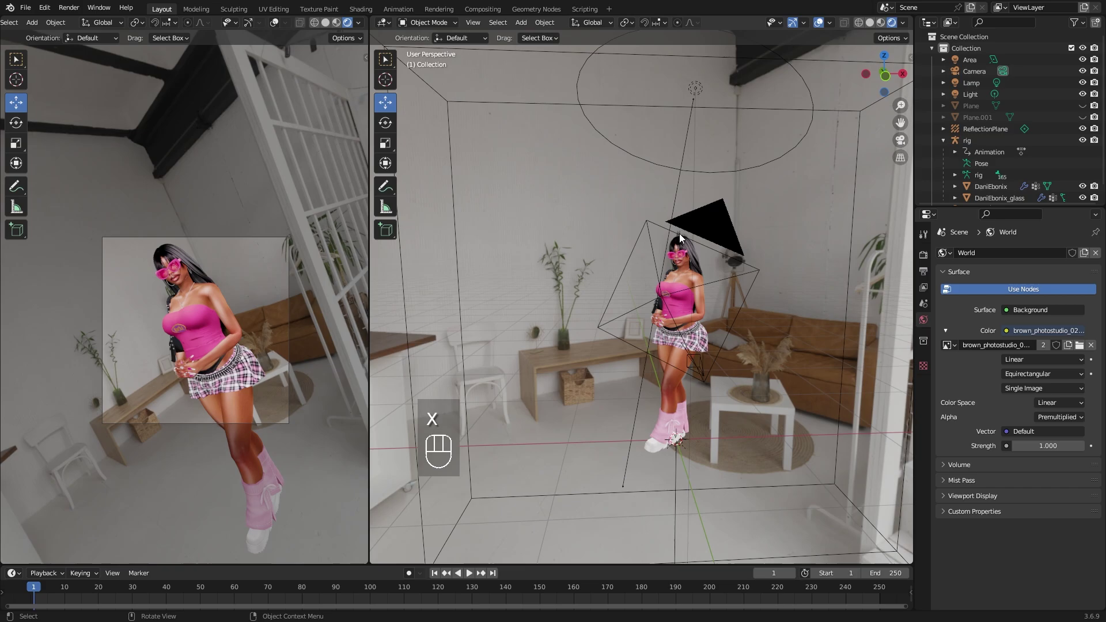
- Examine the character up close against the HDR background in both the perspective view and the camera view
scroll(609, 296, "up", 2)
scroll(601, 277, "up", 2)
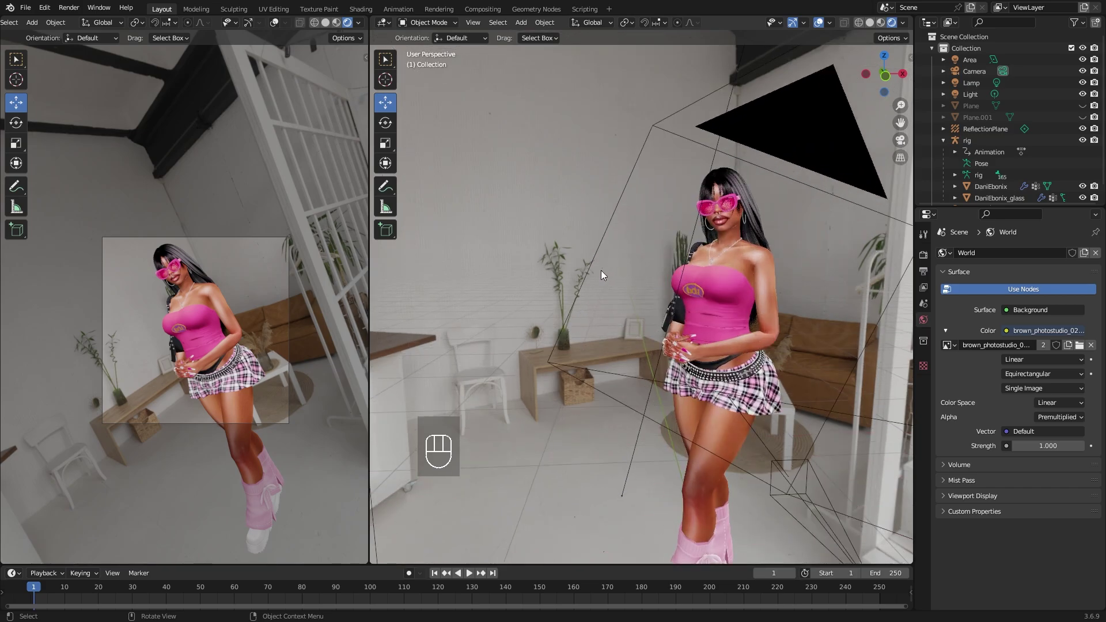
scroll(606, 229, "up", 1)
scroll(218, 246, "up", 4)
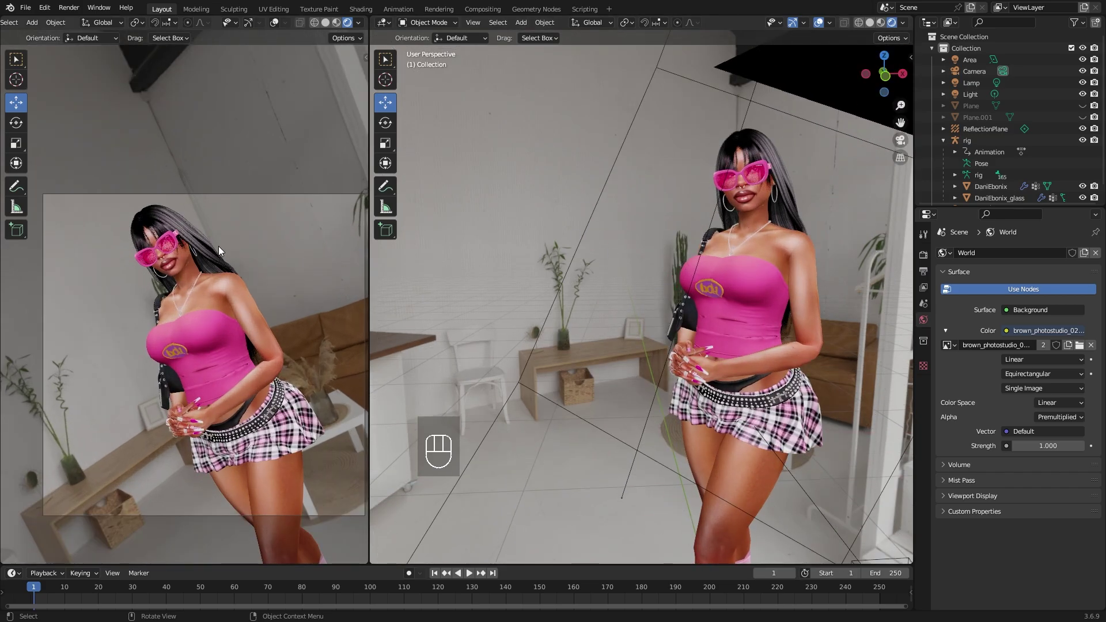
scroll(209, 247, "down", 2)
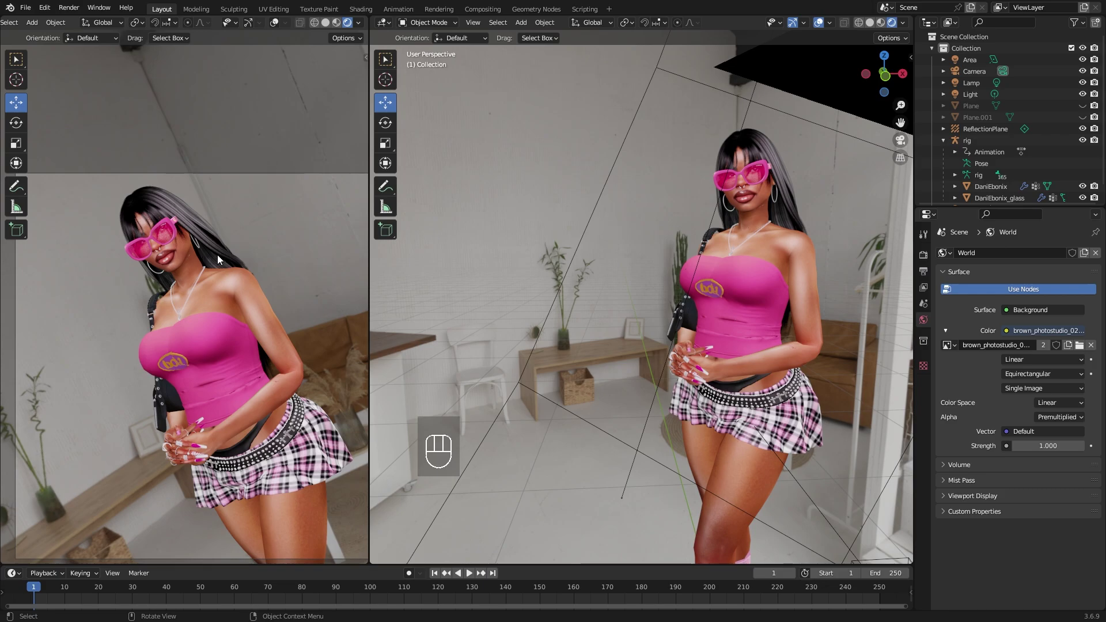
scroll(122, 288, "up", 2)
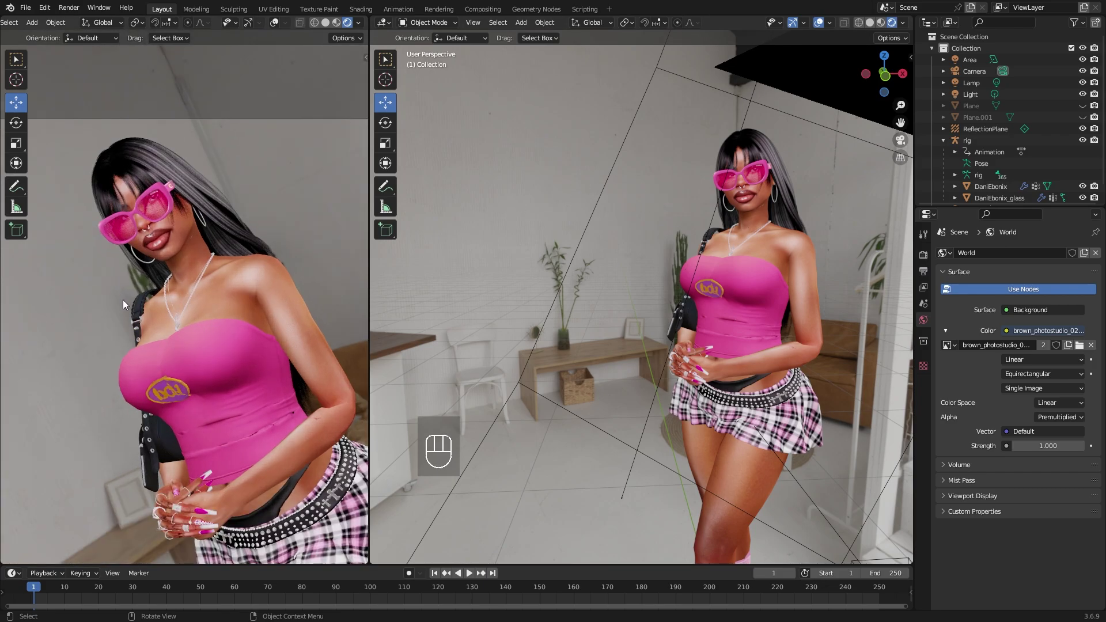
scroll(124, 300, "up", 1)
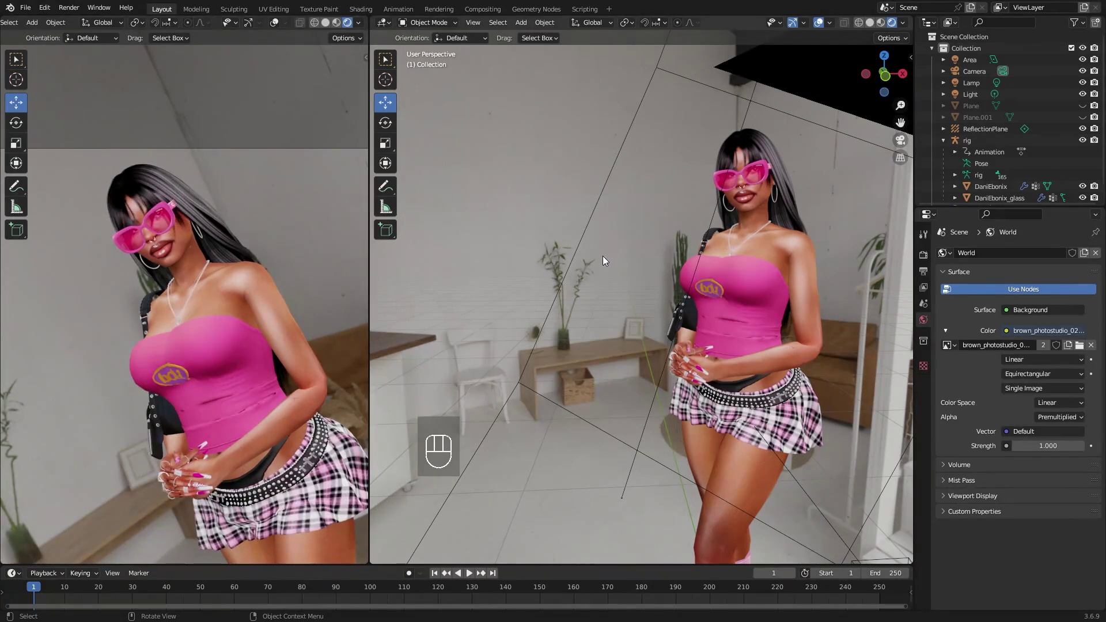
- Enable Ambient Occlusion in the Eevee render settings and set its distance to 3.67 m
middle_click_drag(603, 261, 661, 264)
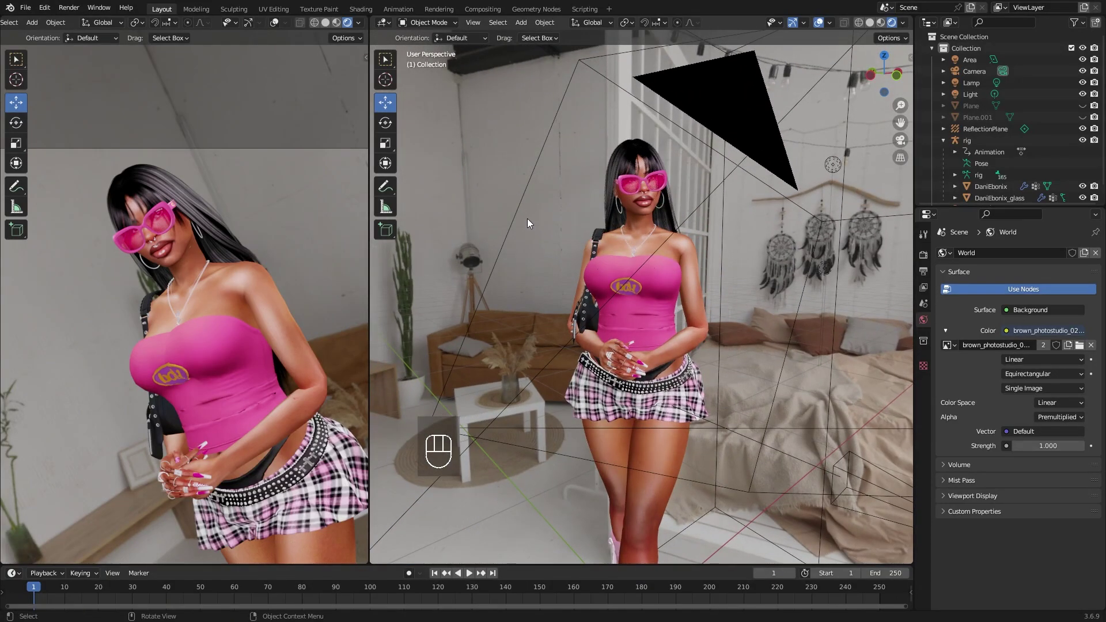
scroll(491, 176, "down", 1)
scroll(581, 128, "up", 2)
middle_click_drag(547, 155, 652, 357, "shift")
scroll(488, 213, "up", 2)
middle_click_drag(794, 181, 586, 212)
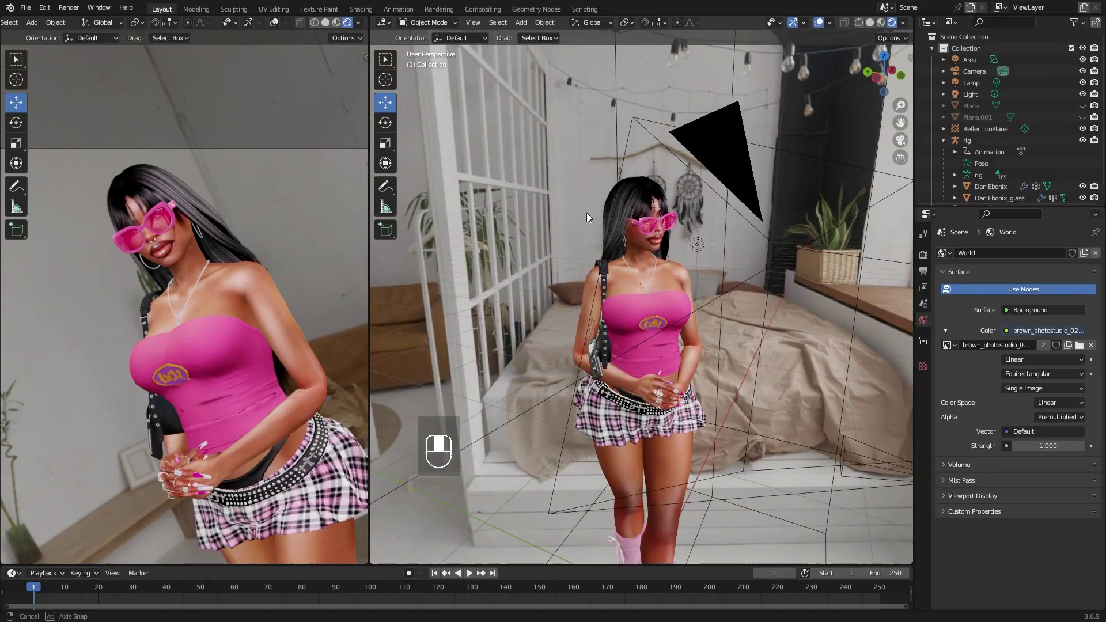
left_click(923, 255)
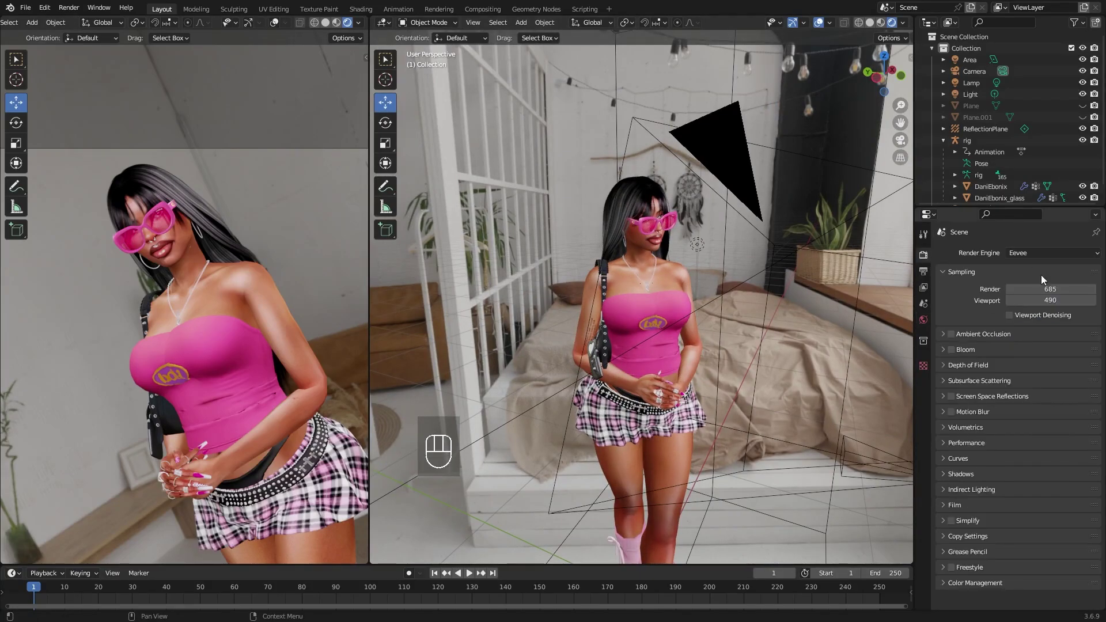
left_click(951, 335)
left_click(942, 334)
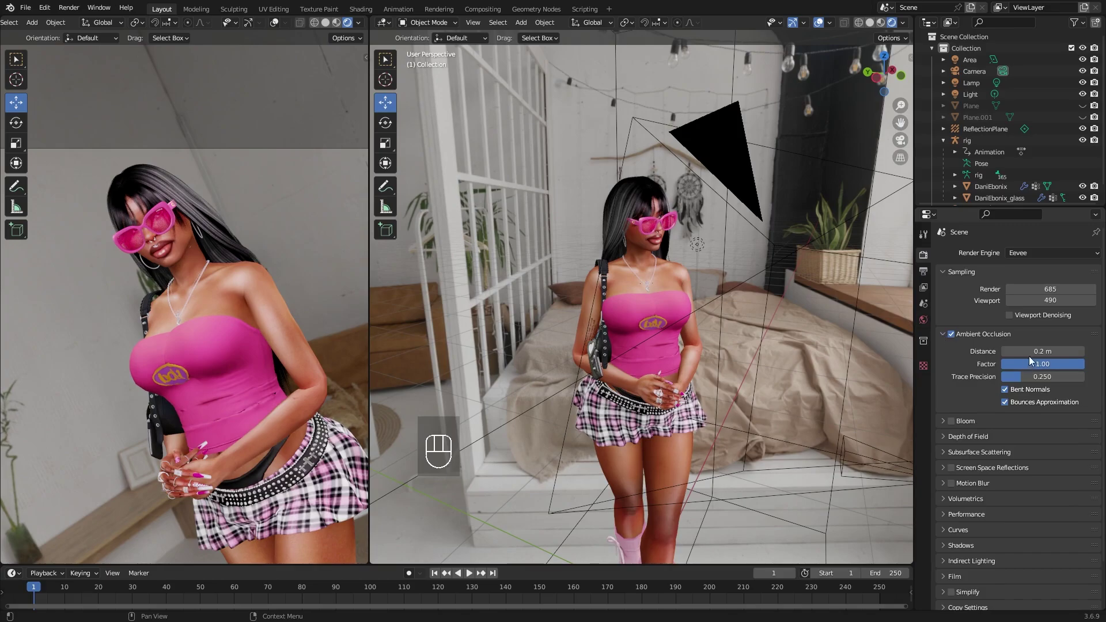
left_click_drag(1028, 353, 1077, 352)
scroll(585, 227, "down", 3)
scroll(585, 227, "up", 3)
middle_click_drag(588, 230, 835, 289)
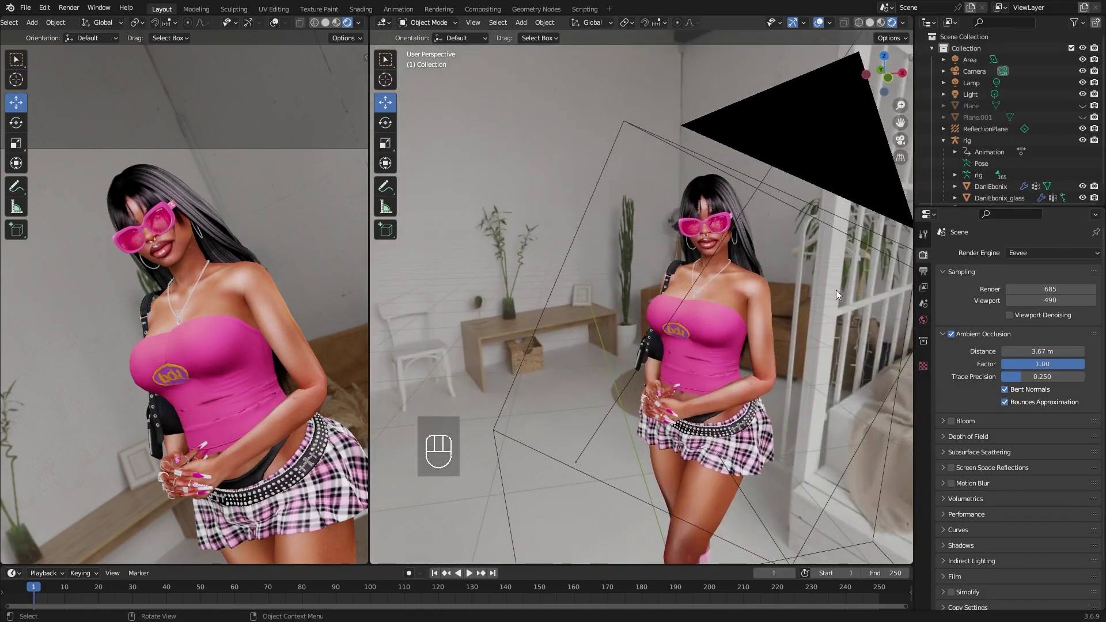
left_click(951, 421)
left_click(951, 421)
- Delete Plane, Plane.001 and ReflectionPlane from the scene collection
left_click(976, 107)
key("Delete")
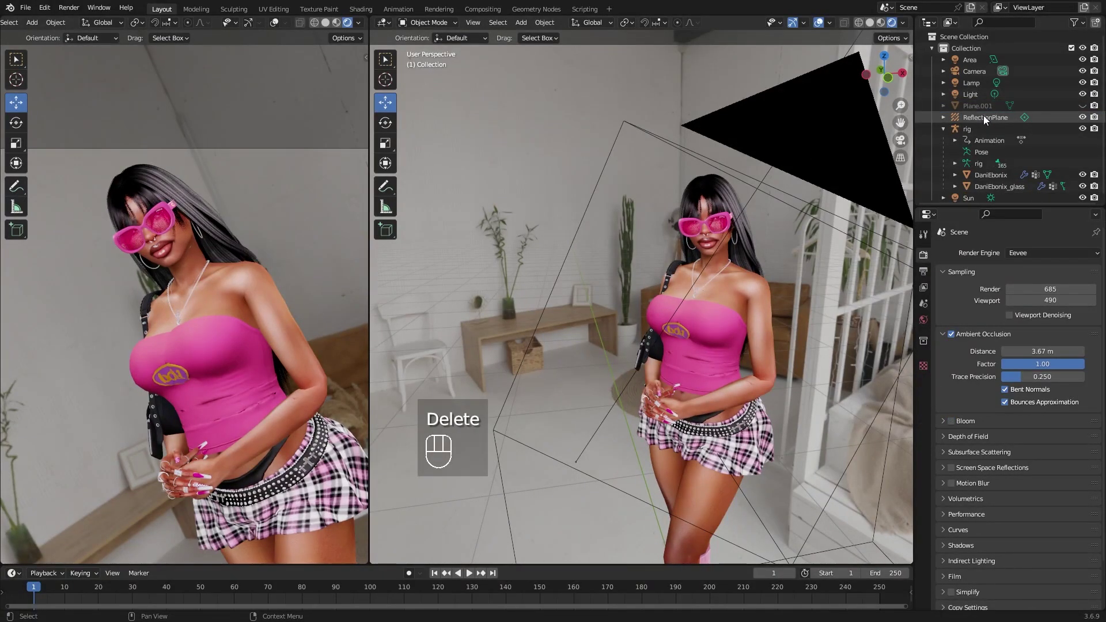
key("Delete")
key("Delete")
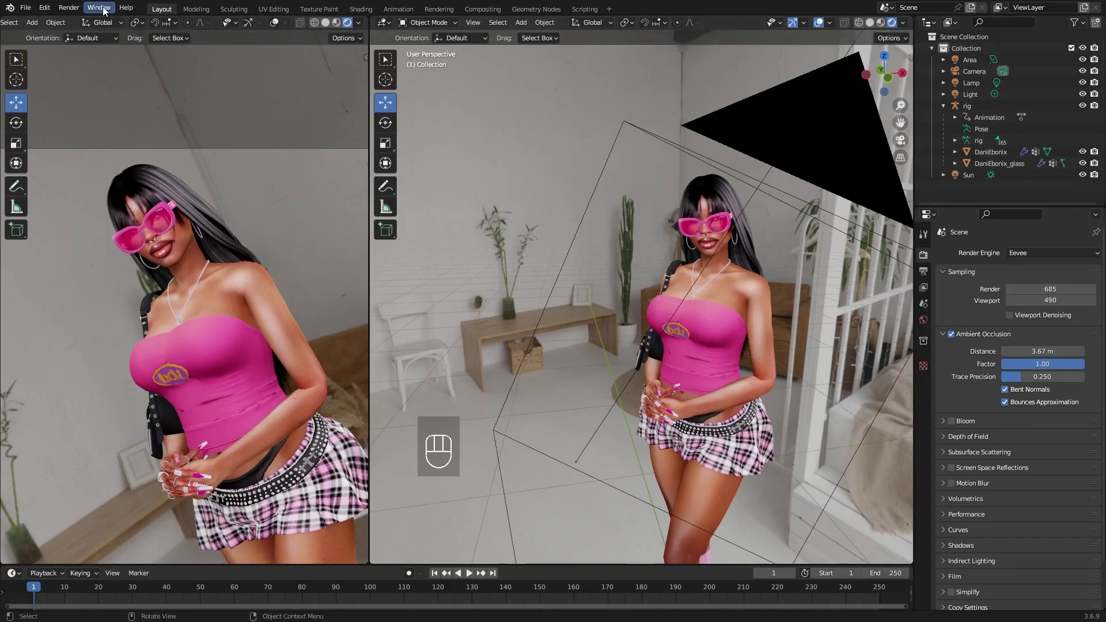
- Render the camera view as a still image and look over the result
left_click(68, 9)
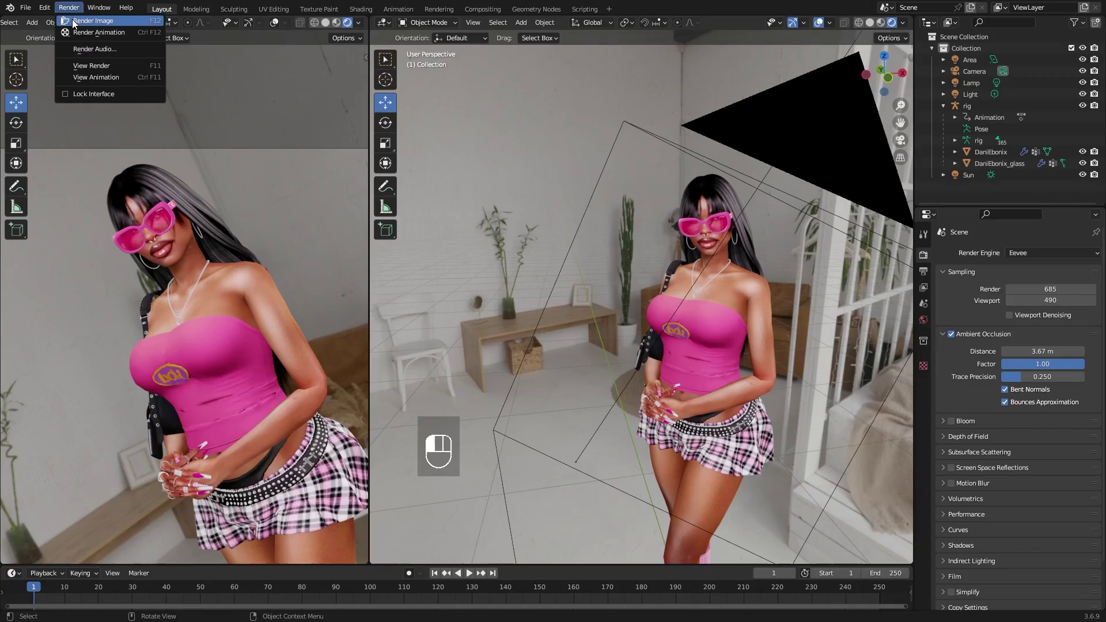
left_click(87, 21)
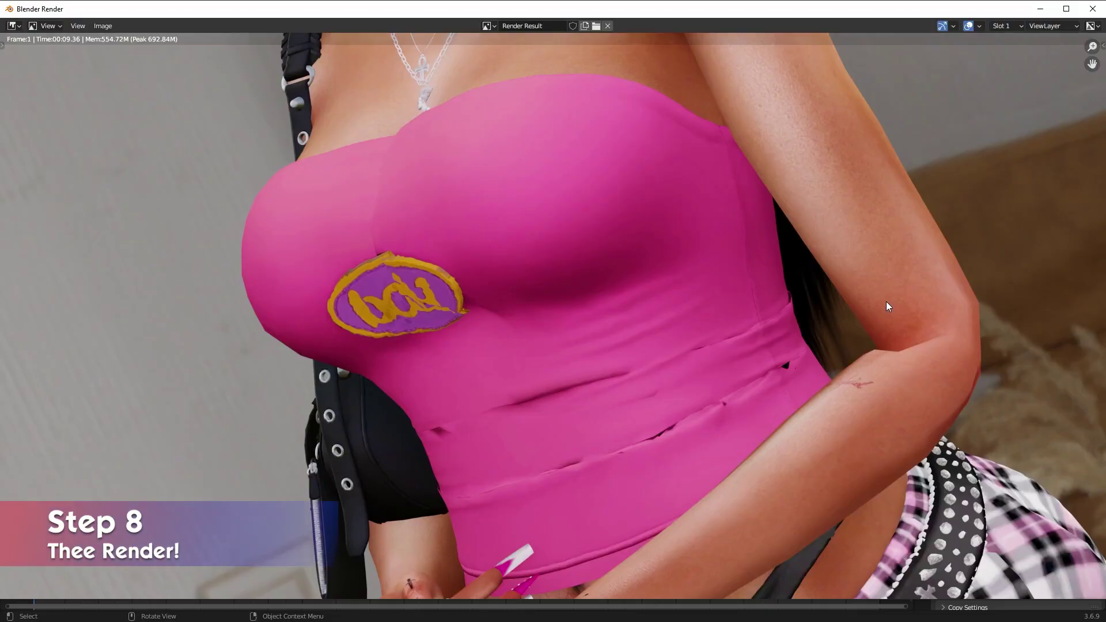
scroll(673, 170, "down", 6)
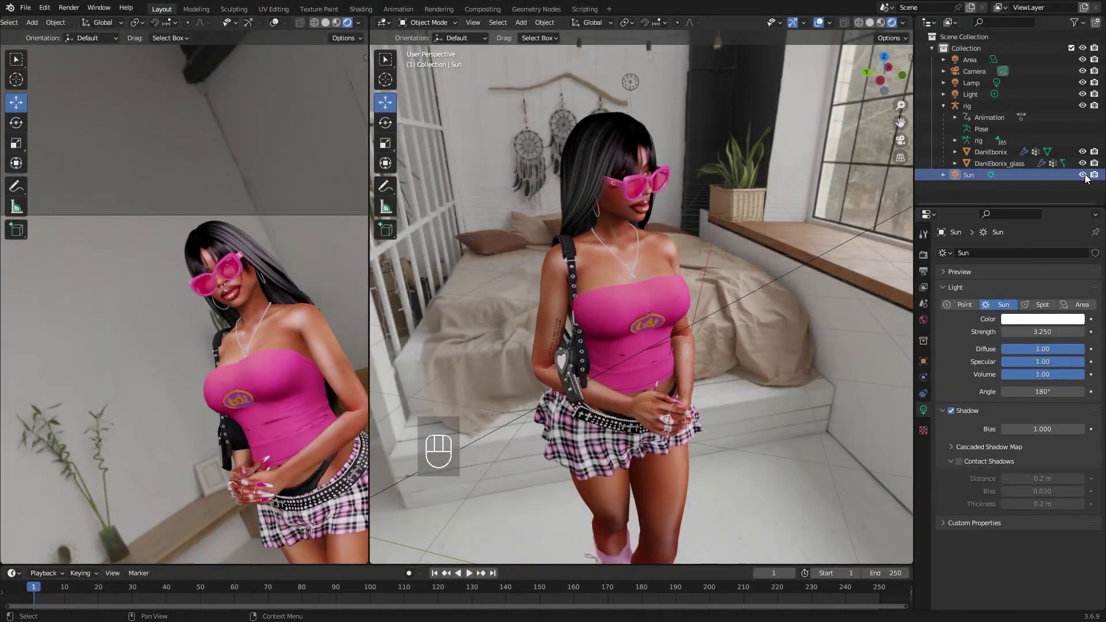
- Turn off the Sun light in the viewport and in renders
left_click(1083, 174)
left_click(1083, 175)
left_click(1083, 175)
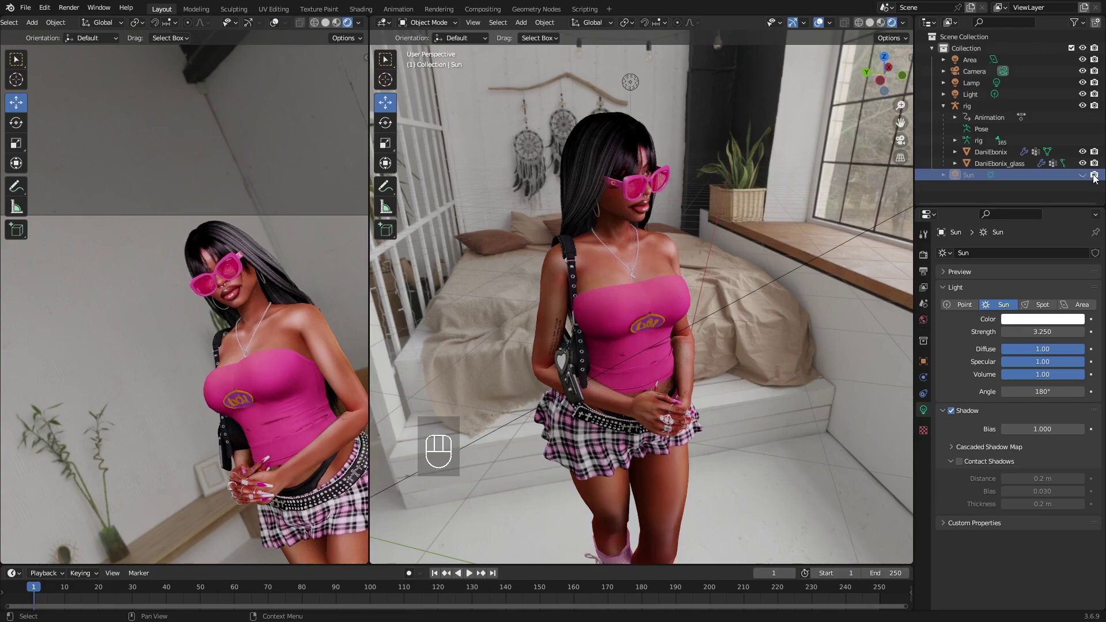
- Recolor the Area light orange and set its power to 45.3 W
left_click(970, 59)
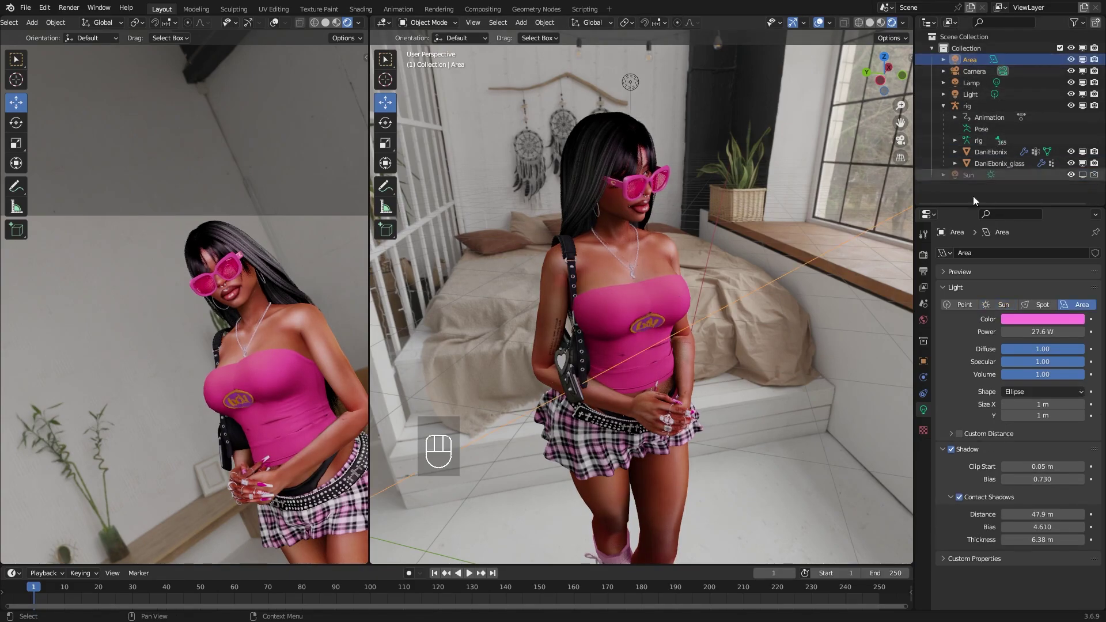
left_click(1019, 319)
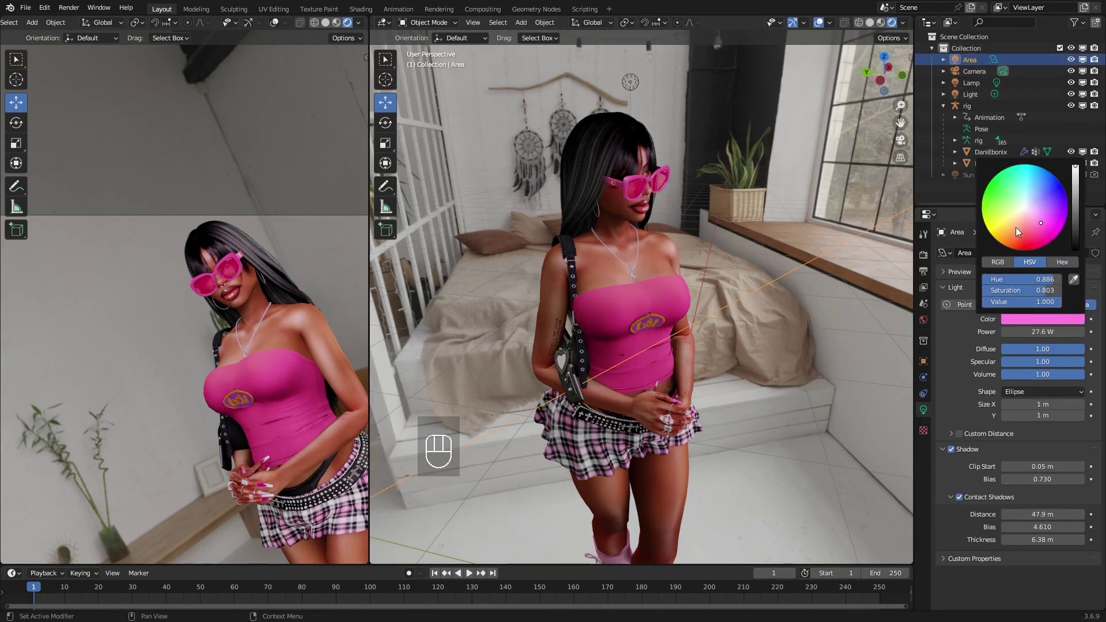
mouse_move(1016, 228)
left_mouse_down()
mouse_move(990, 221)
mouse_move(1016, 236)
left_mouse_up()
left_click_drag(1036, 332, 1071, 331)
- Change the Area light's shape to Disk, with a specular of 0.41 and a size of 2.51 m
scroll(748, 346, "down", 4)
left_click(1029, 391)
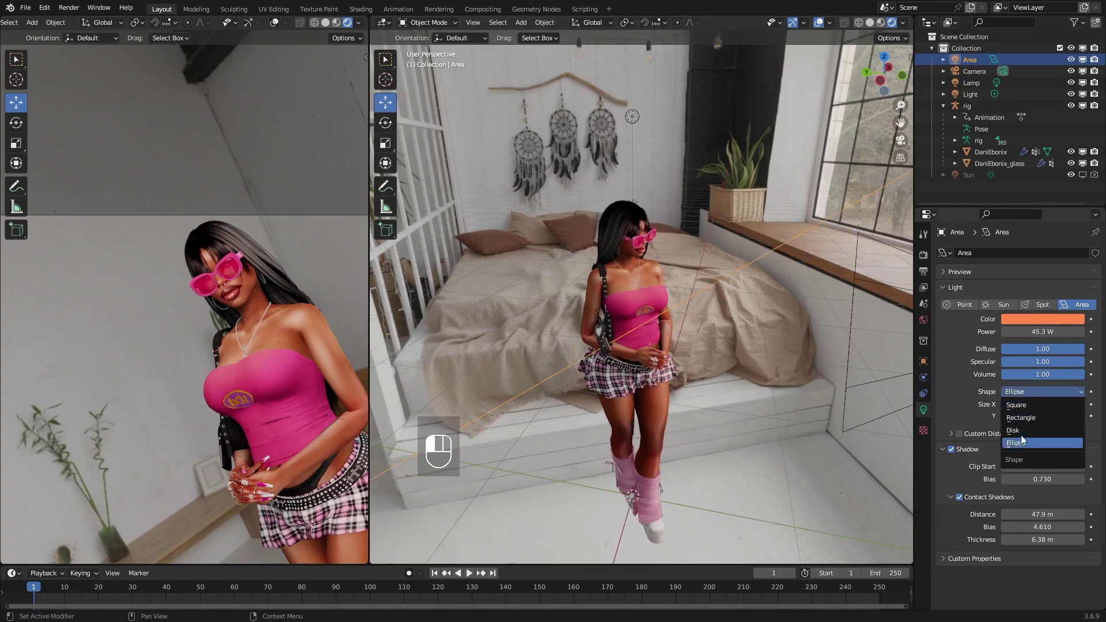
left_click(1020, 432)
scroll(634, 322, "up", 3)
middle_click_drag(730, 223, 587, 216)
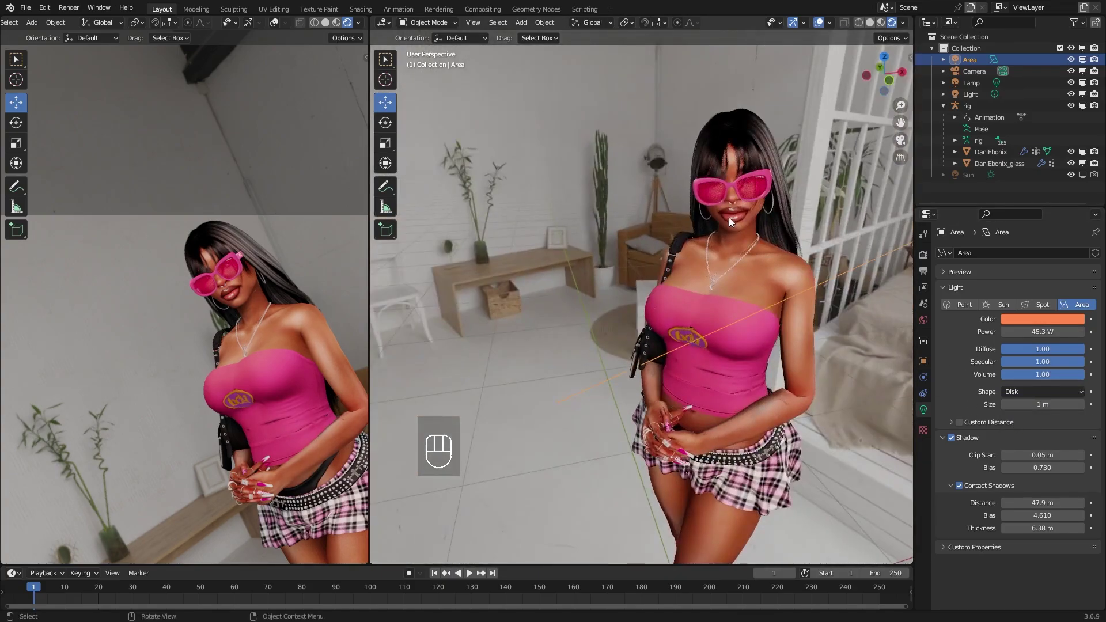
scroll(684, 227, "up", 2)
middle_click_drag(642, 238, 651, 222)
mouse_move(1041, 349)
left_mouse_down()
mouse_move(962, 349)
mouse_move(1081, 349)
mouse_move(1035, 362)
left_mouse_up()
left_click_drag(1058, 404, 1082, 403)
- Rescale the Area light and move it from beside the bed to above the character
scroll(628, 218, "down", 8)
key("s")
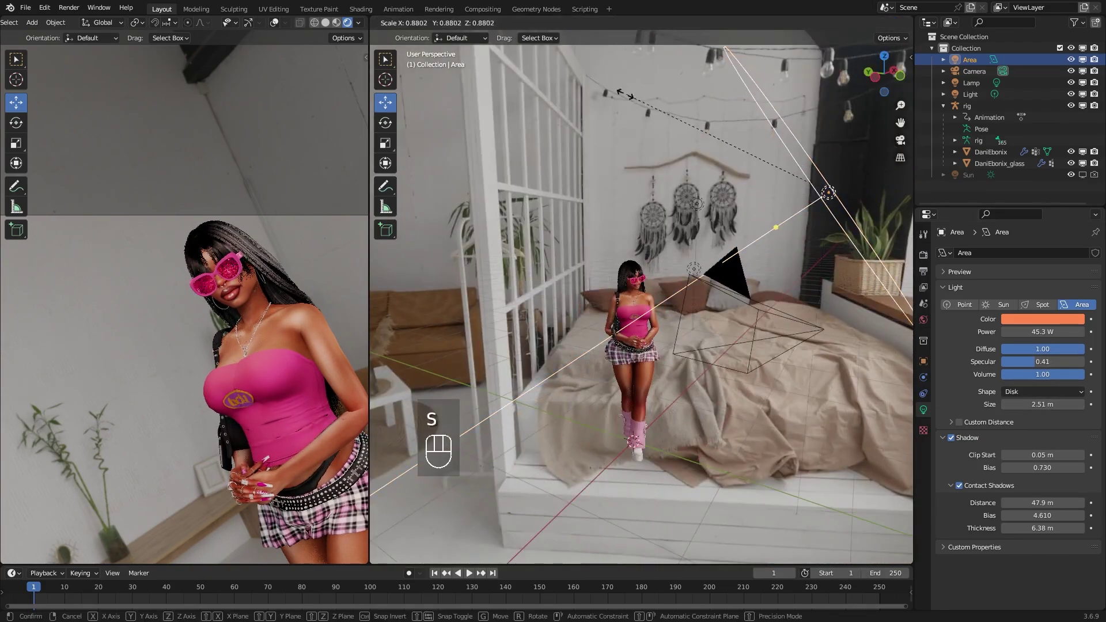
left_click(834, 214)
key("g")
left_click(549, 252)
scroll(510, 275, "up", 4)
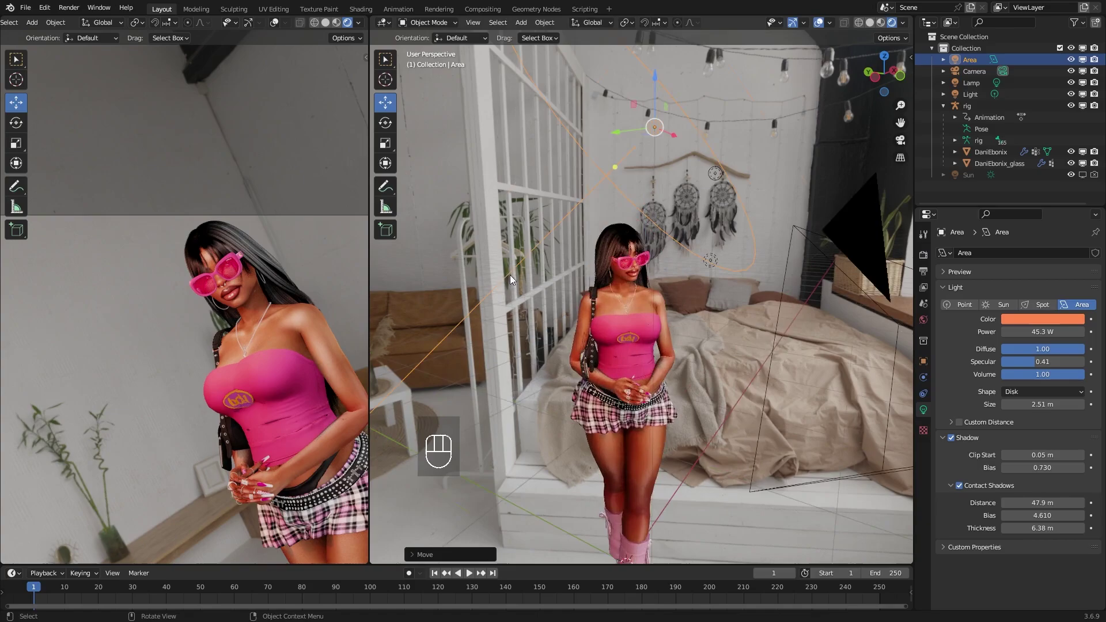
- Rotate the Area light and reposition it overhead beside the character
middle_click_drag(509, 275, 553, 375)
key("r")
left_click(668, 291)
key("g")
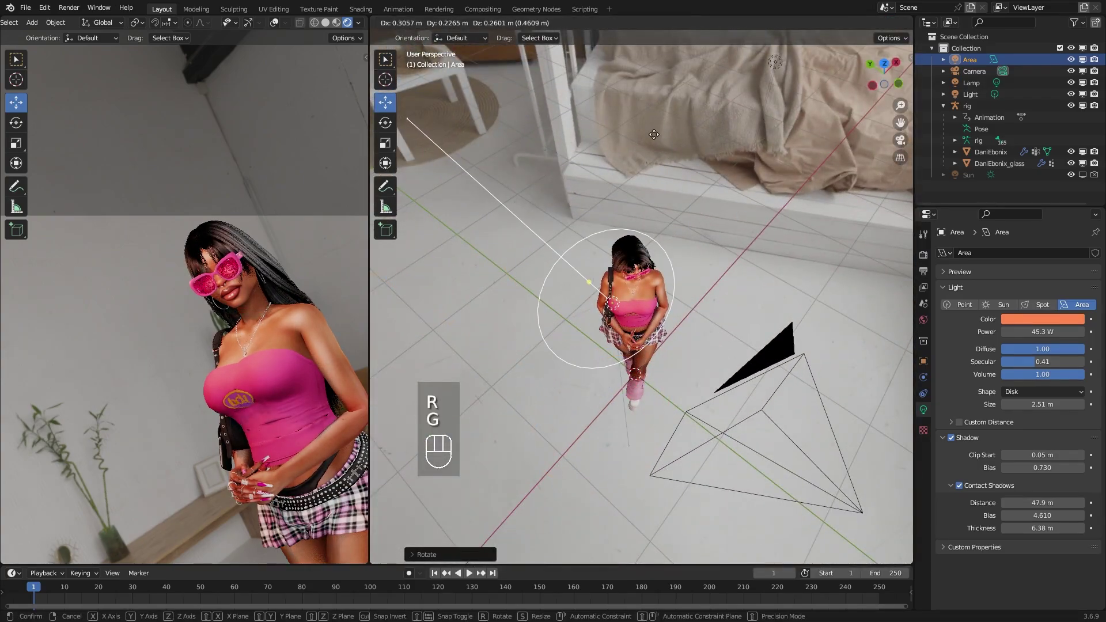
left_click(661, 193)
middle_click_drag(662, 192, 648, 123)
- Change the Area light's color to a pinkish red with hue 0.992 and saturation 0.850, checking it in the camera view
scroll(231, 253, "up", 4)
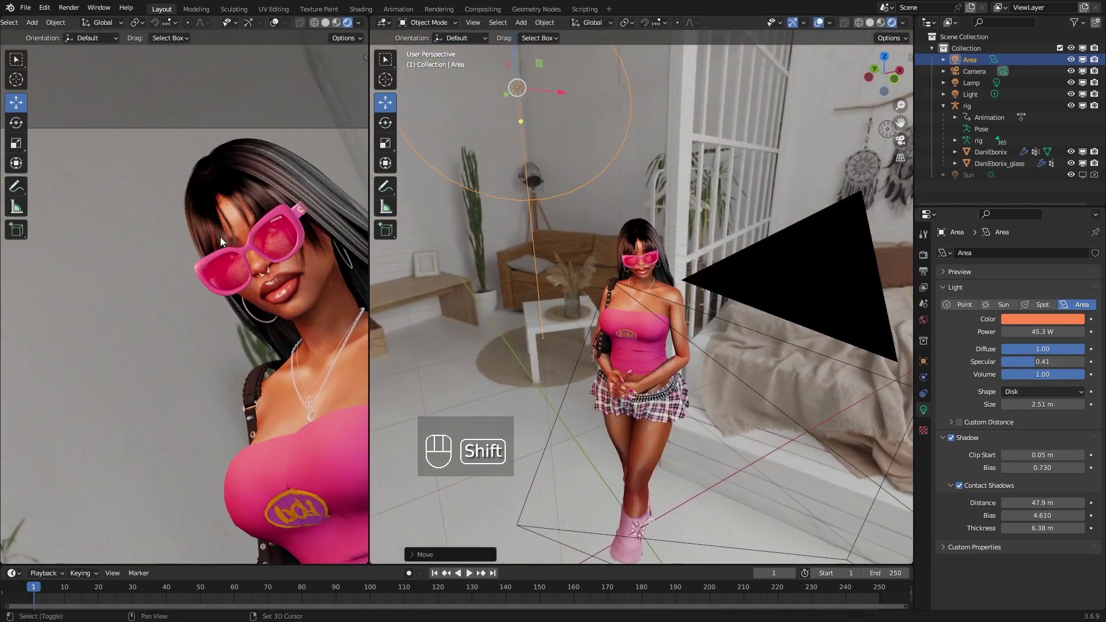
middle_click_drag(220, 241, 122, 189, "shift")
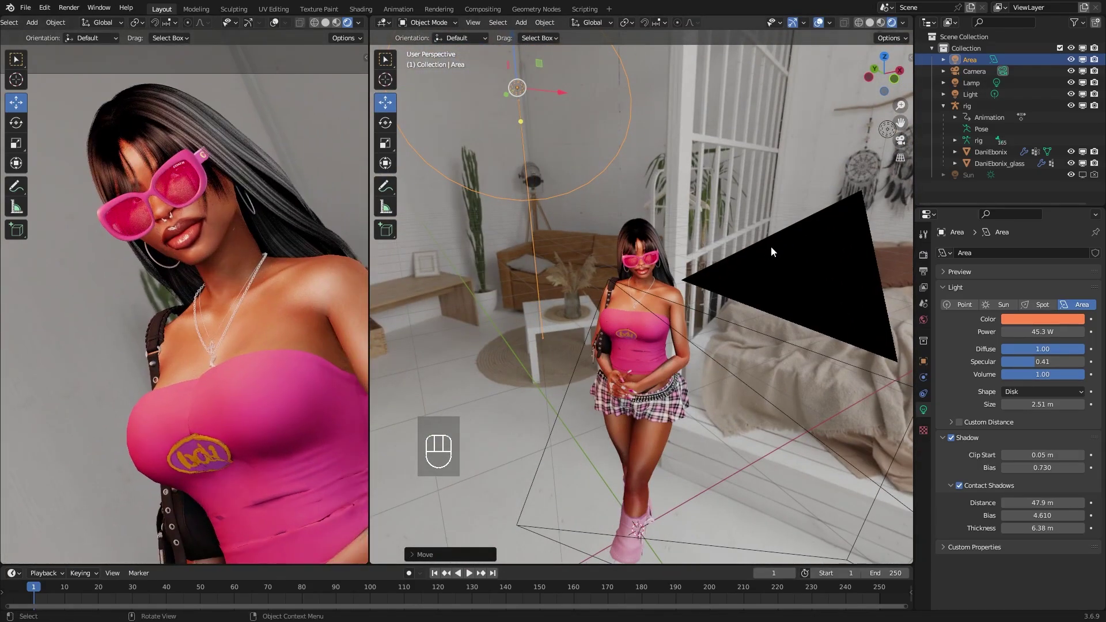
left_click(1032, 321)
left_click(1028, 226)
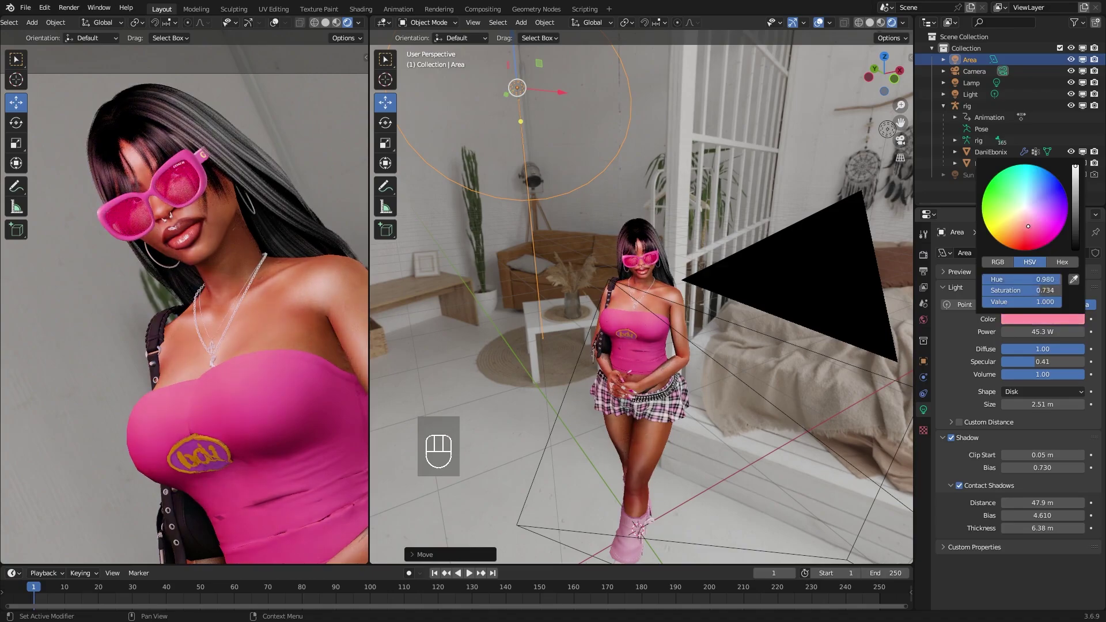
left_click_drag(1027, 229, 1028, 231)
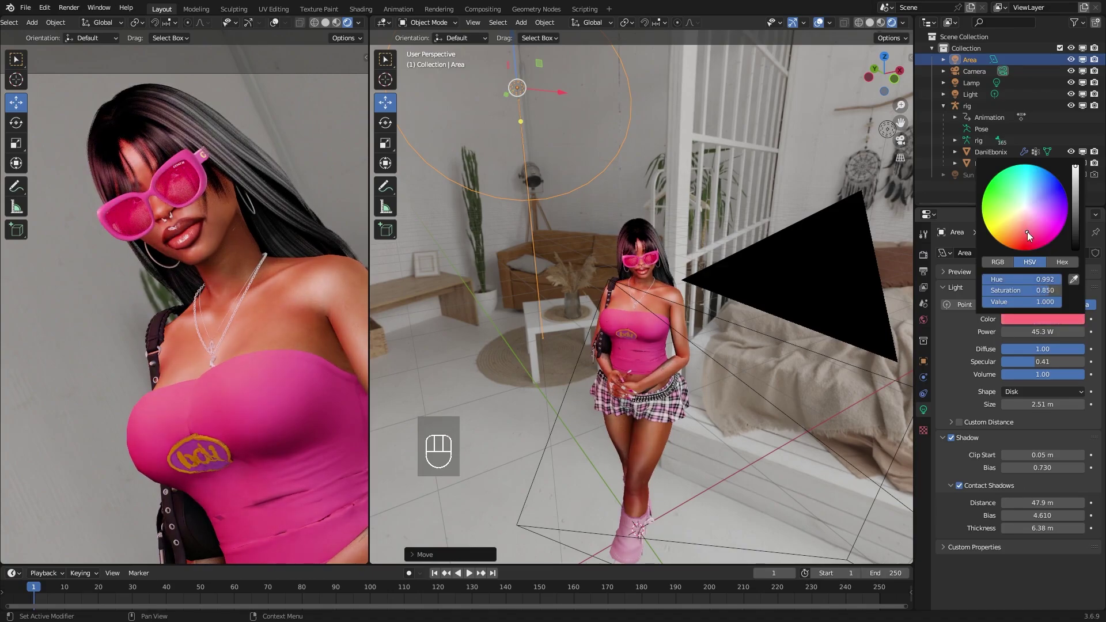
scroll(242, 209, "down", 4)
middle_click_drag(175, 195, 130, 158, "shift")
scroll(142, 196, "down", 2)
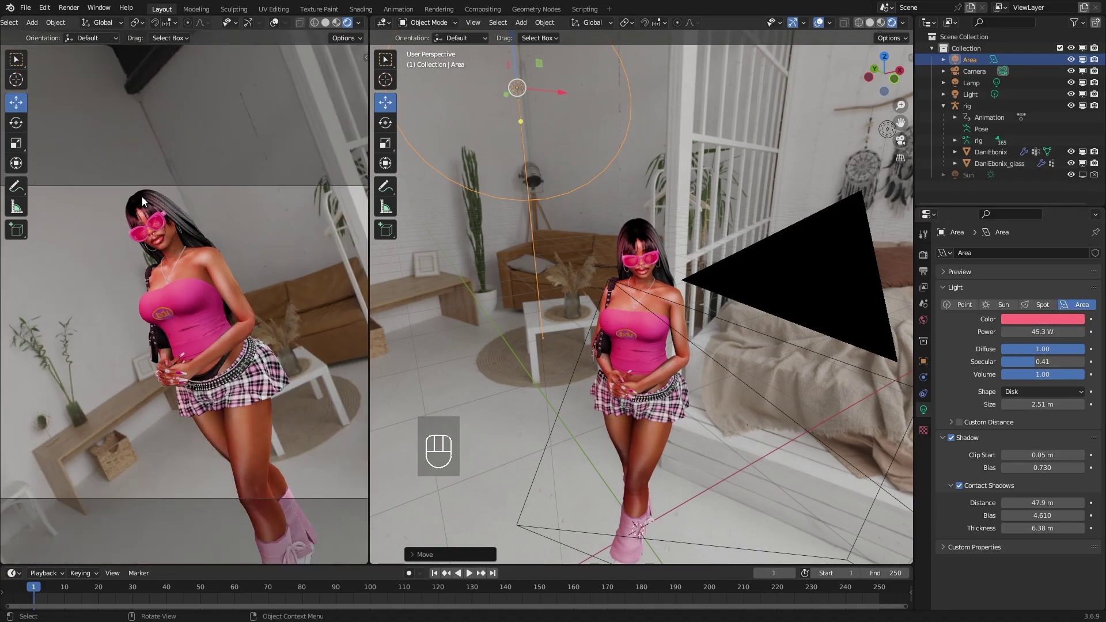
scroll(142, 196, "up", 4)
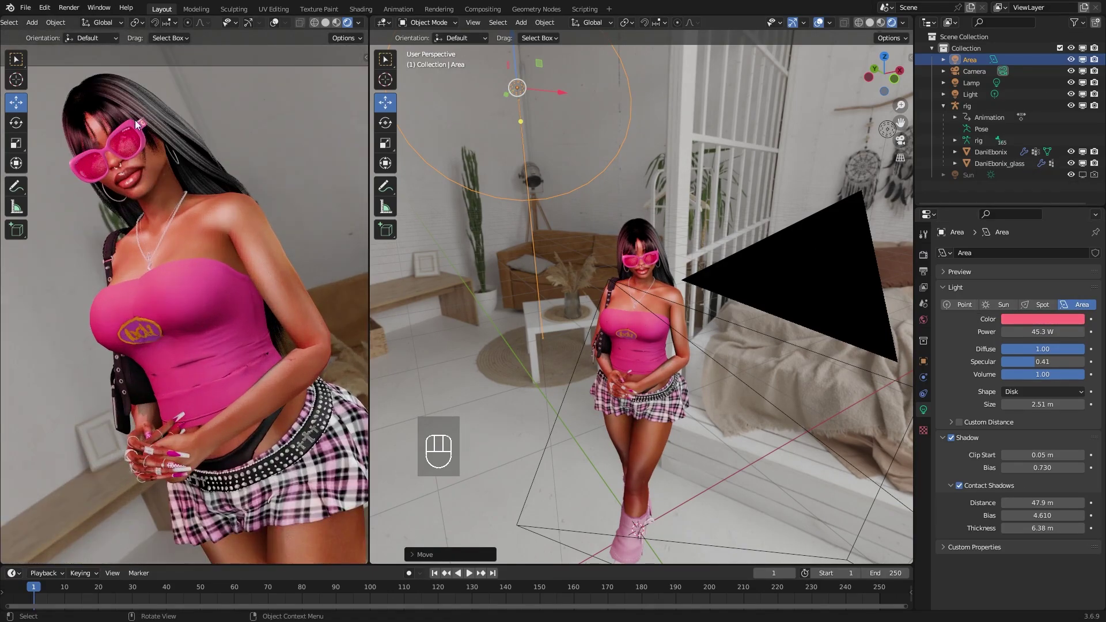